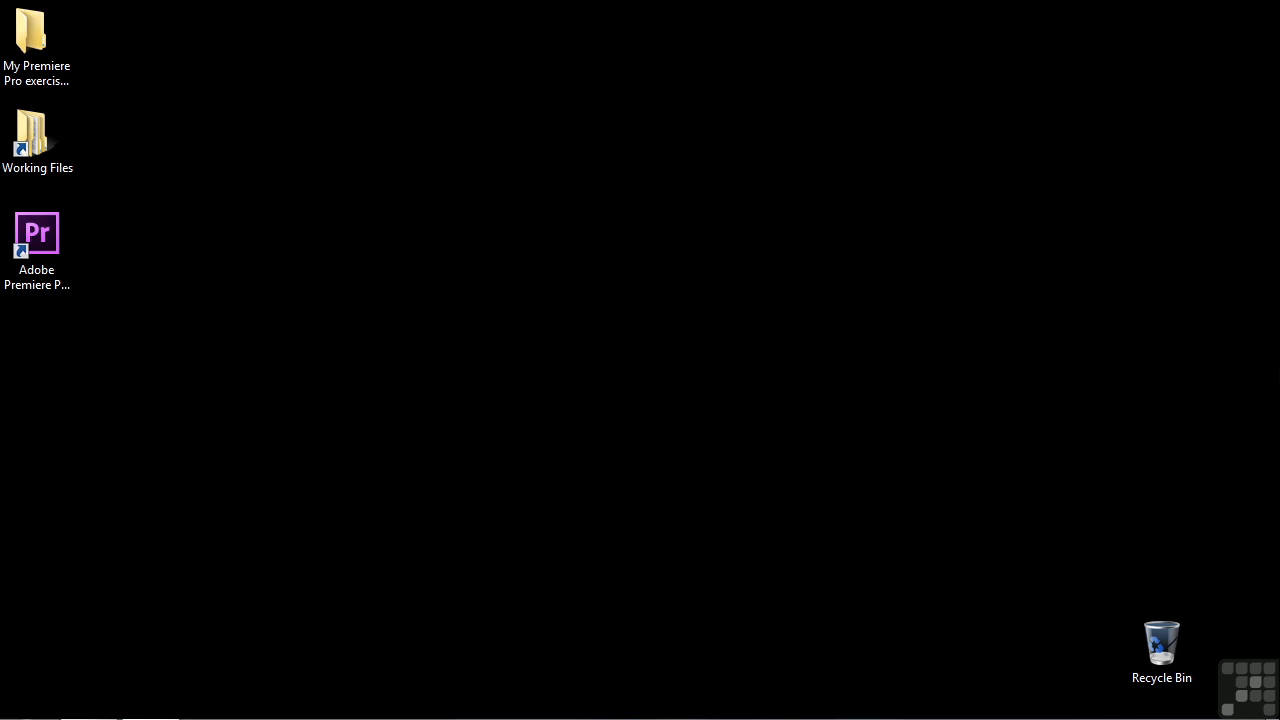
# Step: Open the project "2103-export sequences assets.prproj" from the projects folder inside Working Files
pyautogui.doubleClick(34, 160)
pyautogui.click(468, 362)
pyautogui.doubleClick(468, 362)
pyautogui.moveTo(1113, 210); pyautogui.dragTo(1143, 564)
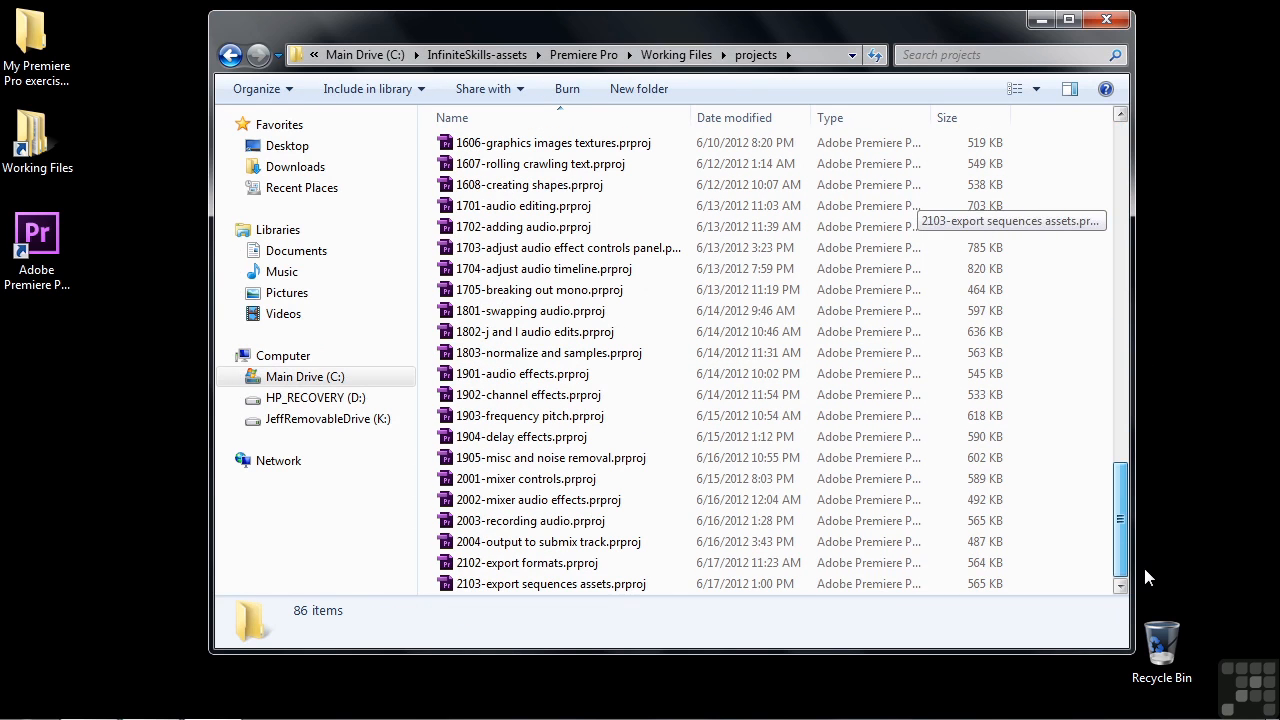
pyautogui.doubleClick(562, 588)
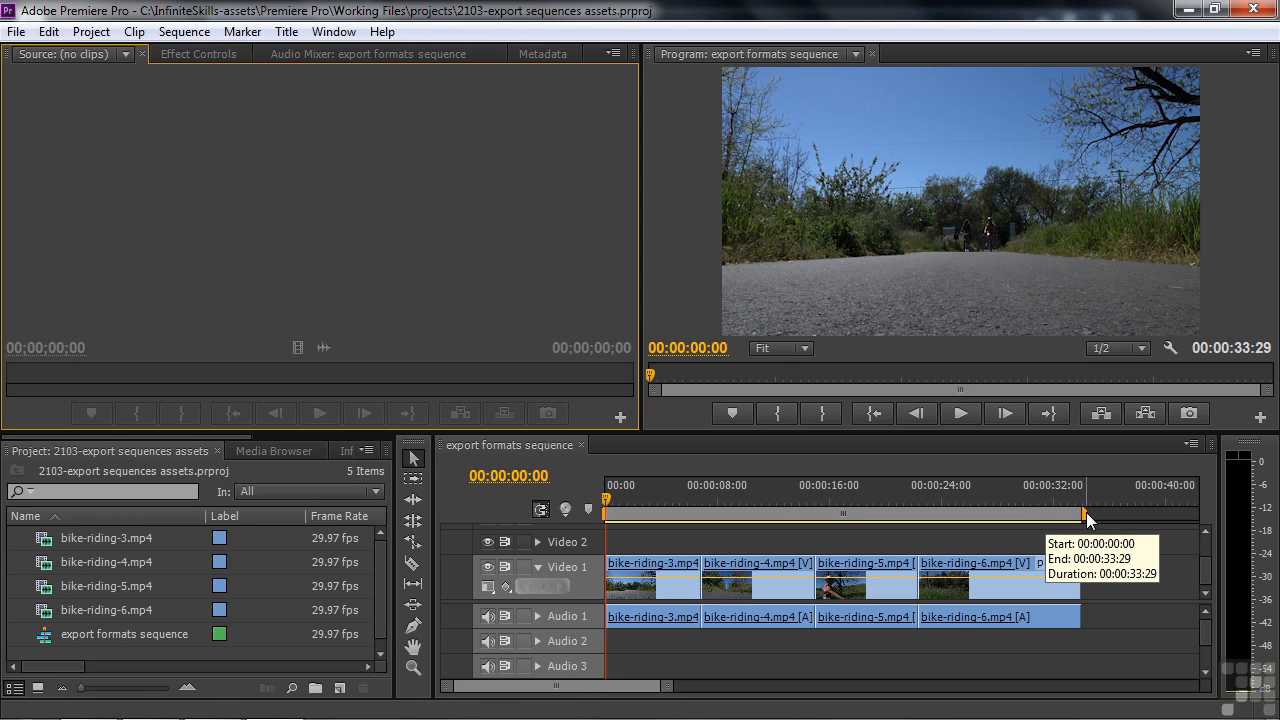
# Step: Trim the timeline's work area so it spans only the bike-riding-4 and bike-riding-5 clips
pyautogui.moveTo(1085, 516); pyautogui.dragTo(916, 524)
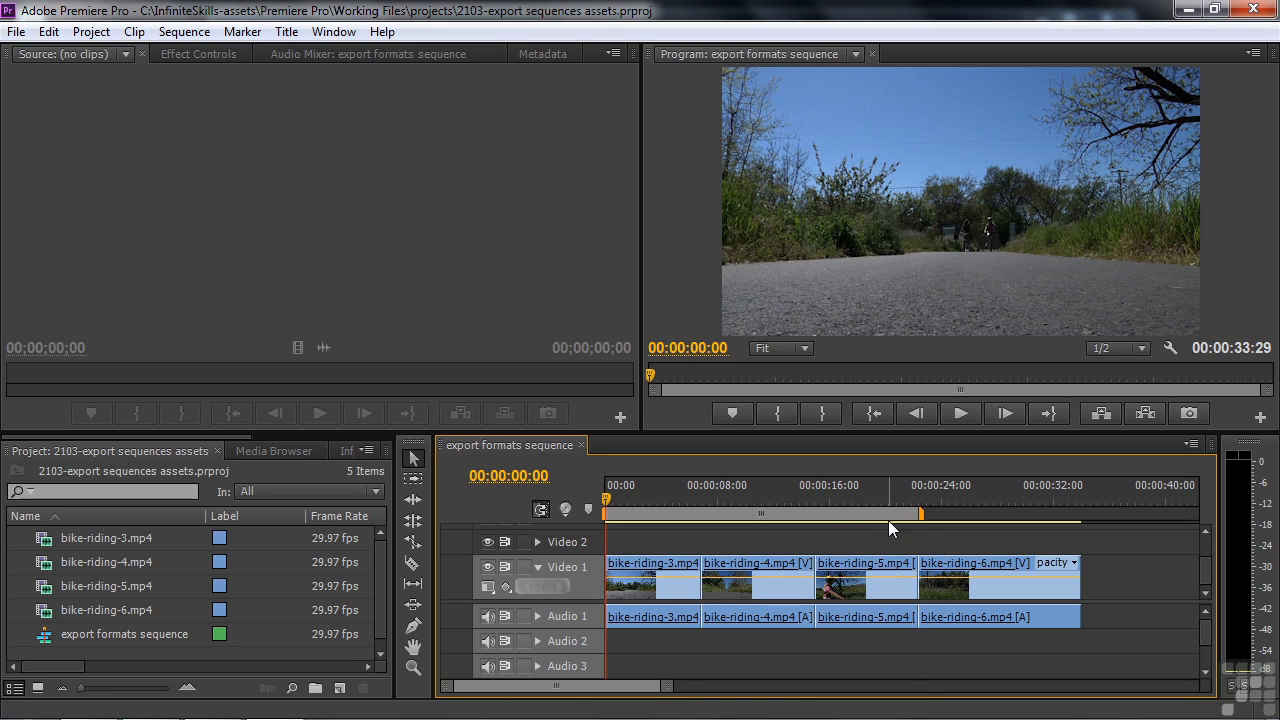
pyautogui.moveTo(603, 514); pyautogui.dragTo(698, 521)
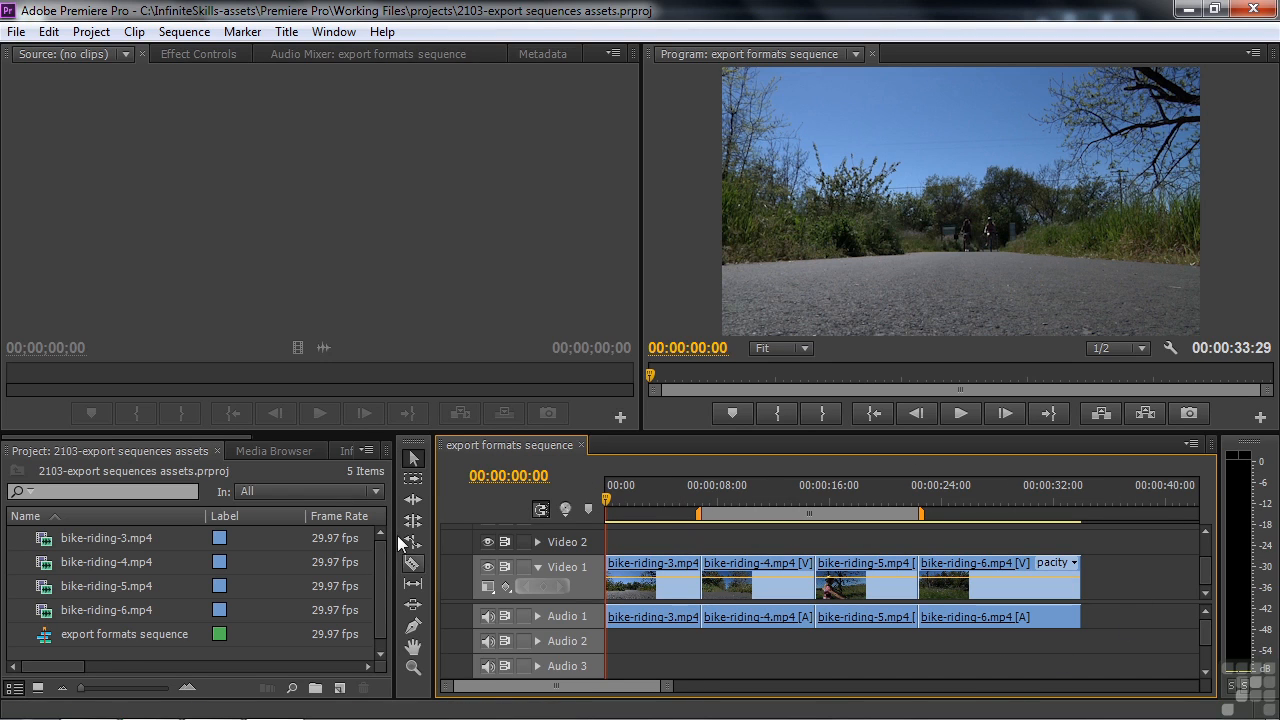
pyautogui.click(490, 316)
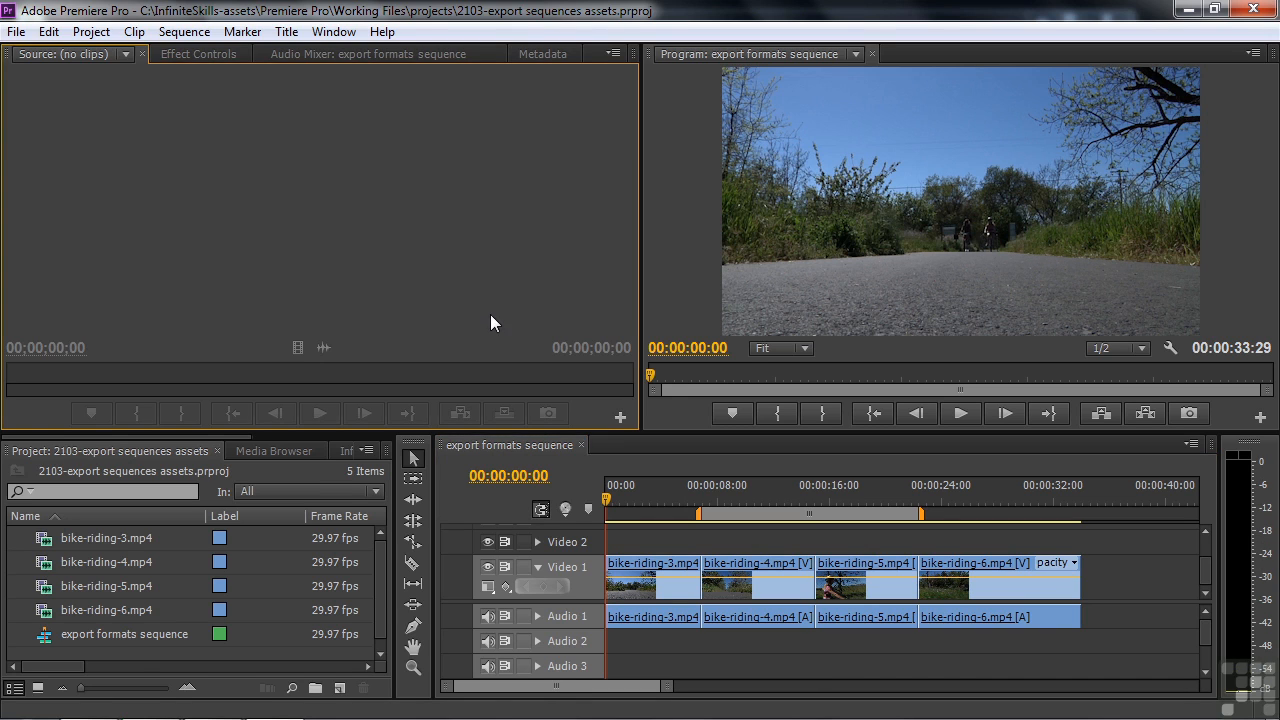
pyautogui.click(16, 31)
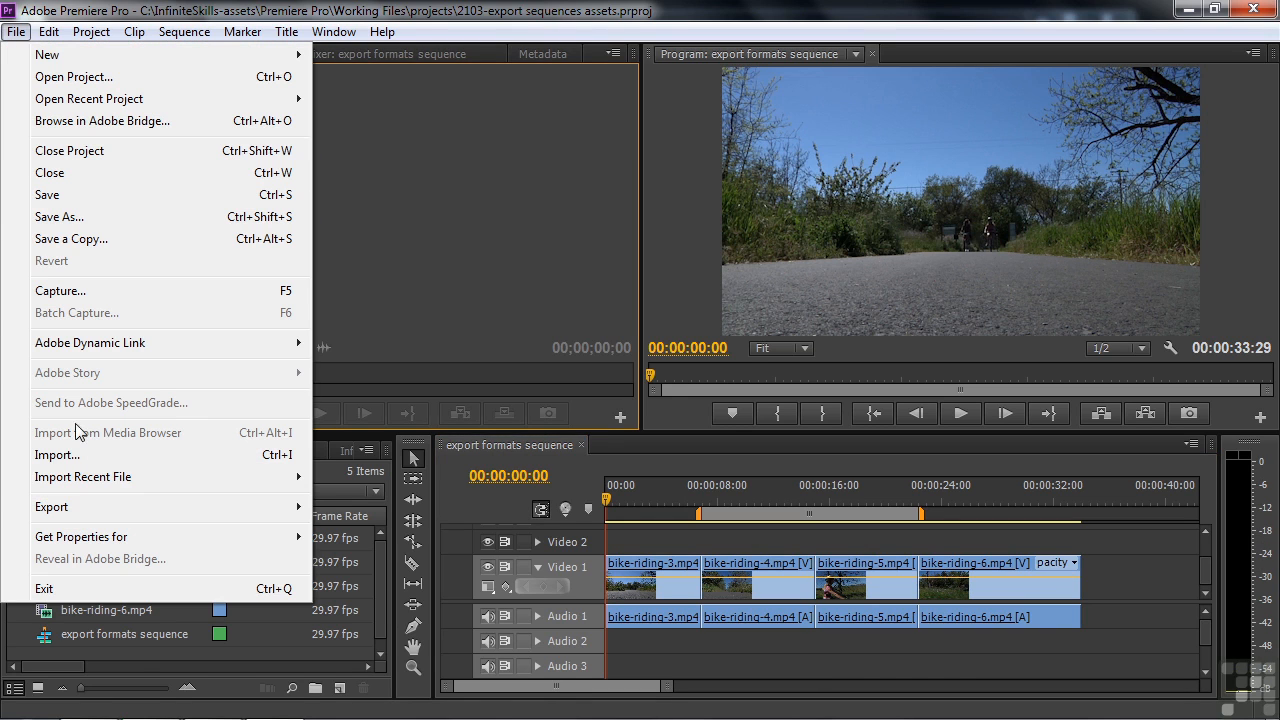
pyautogui.moveTo(163, 515)
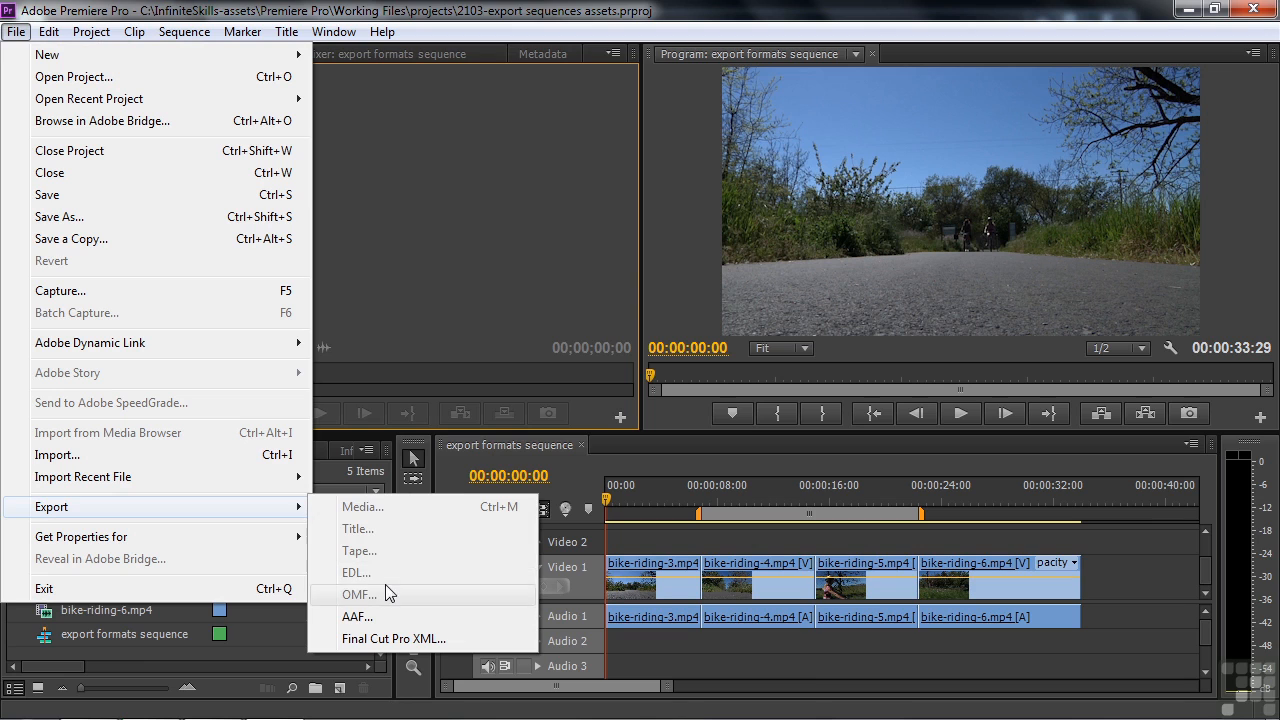
pyautogui.click(425, 197)
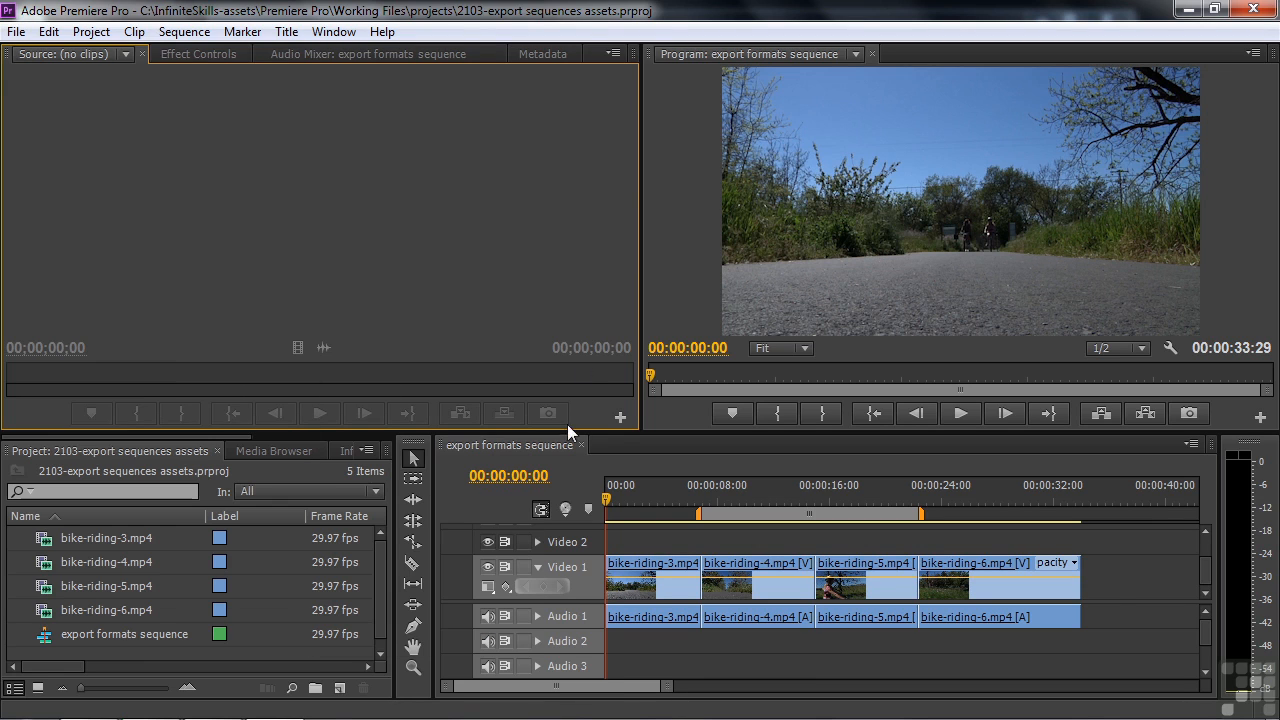
# Step: Open the media export settings for the export formats sequence and set the source range to Entire Sequence
pyautogui.click(566, 480)
pyautogui.click(16, 31)
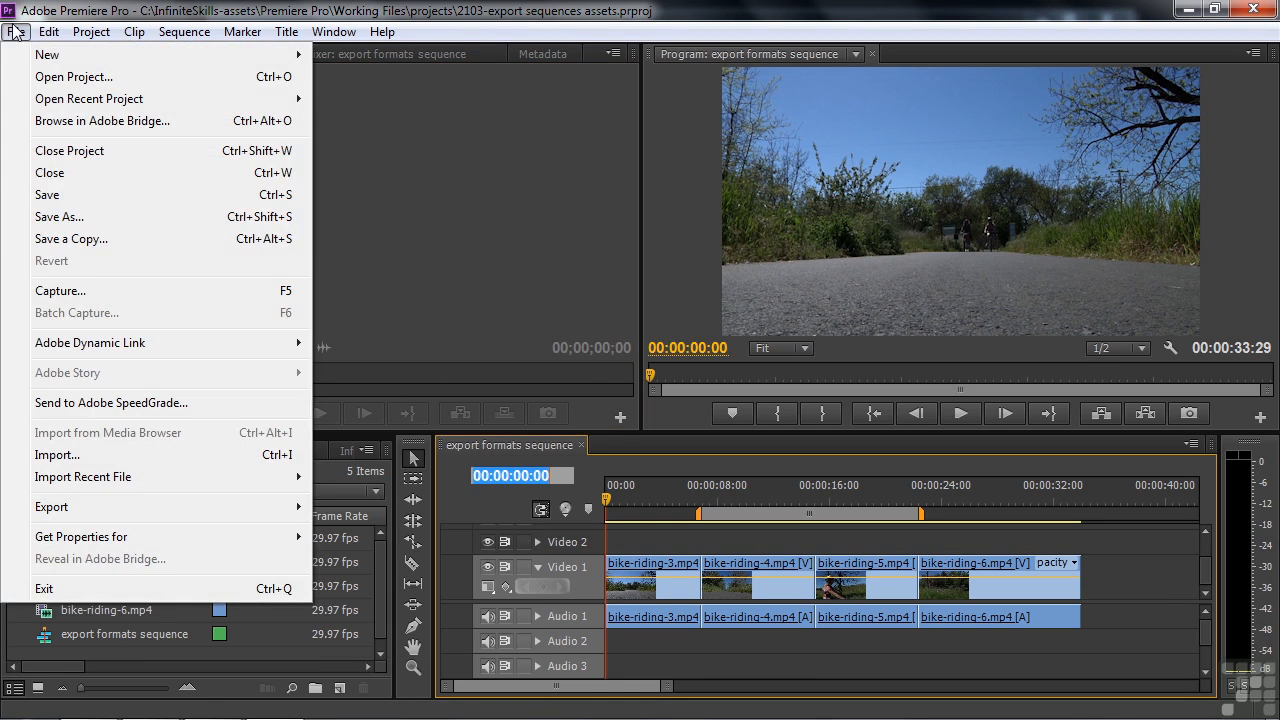
pyautogui.moveTo(137, 512)
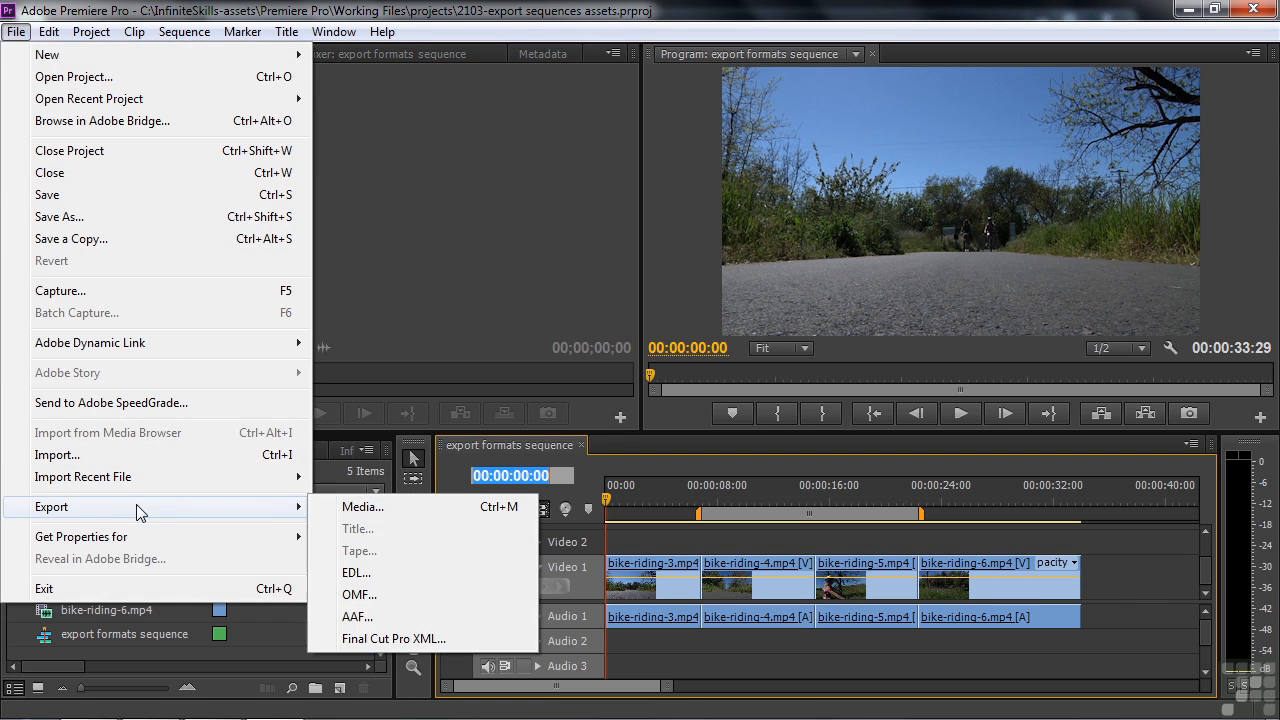
pyautogui.click(362, 507)
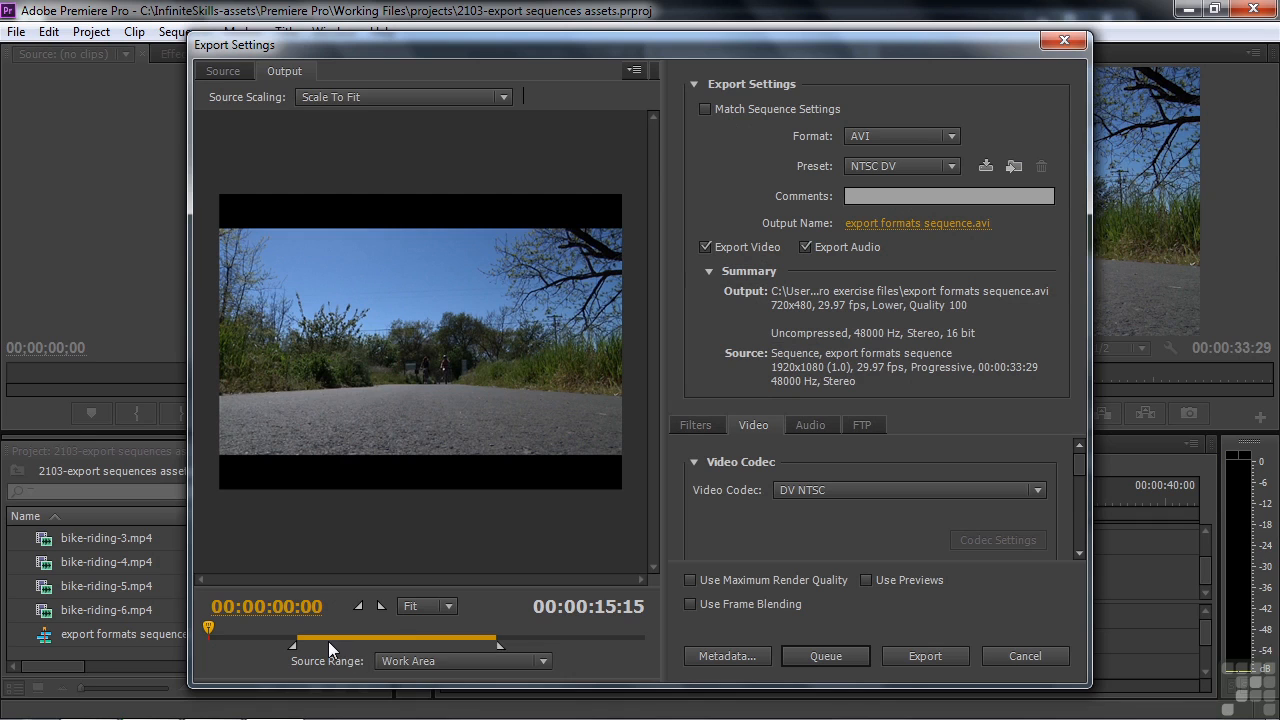
pyautogui.click(545, 660)
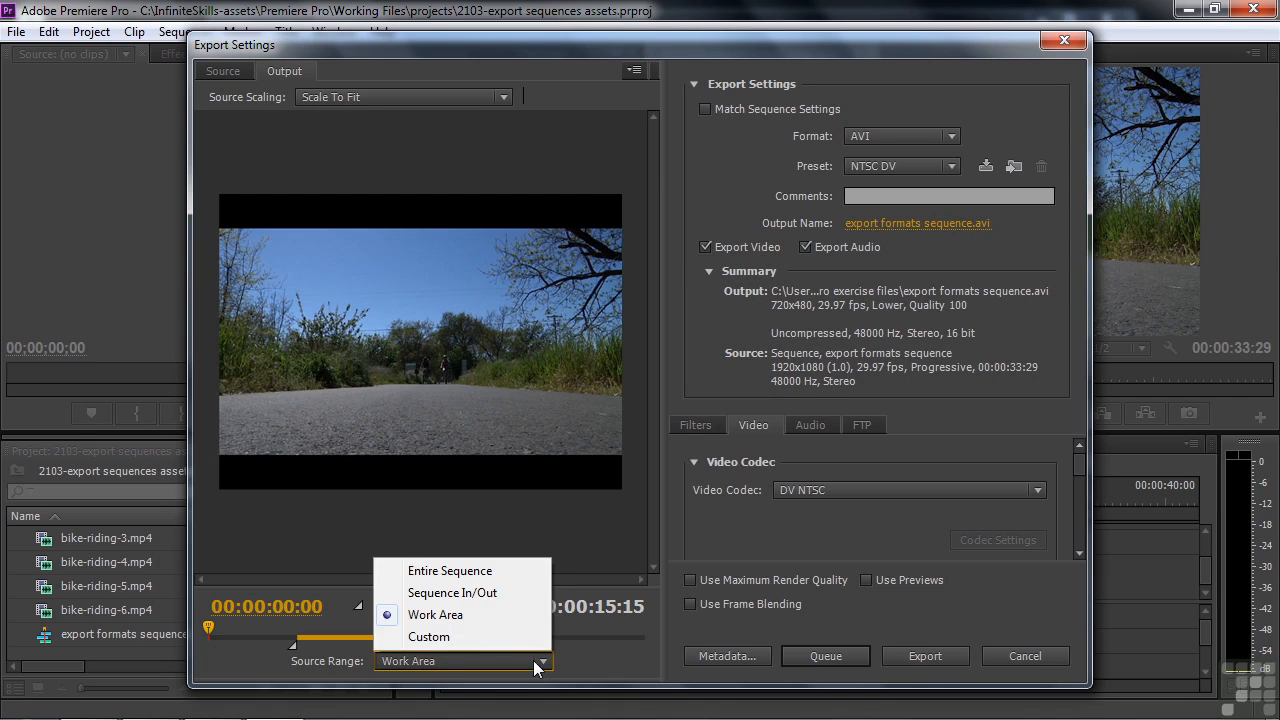
pyautogui.click(491, 574)
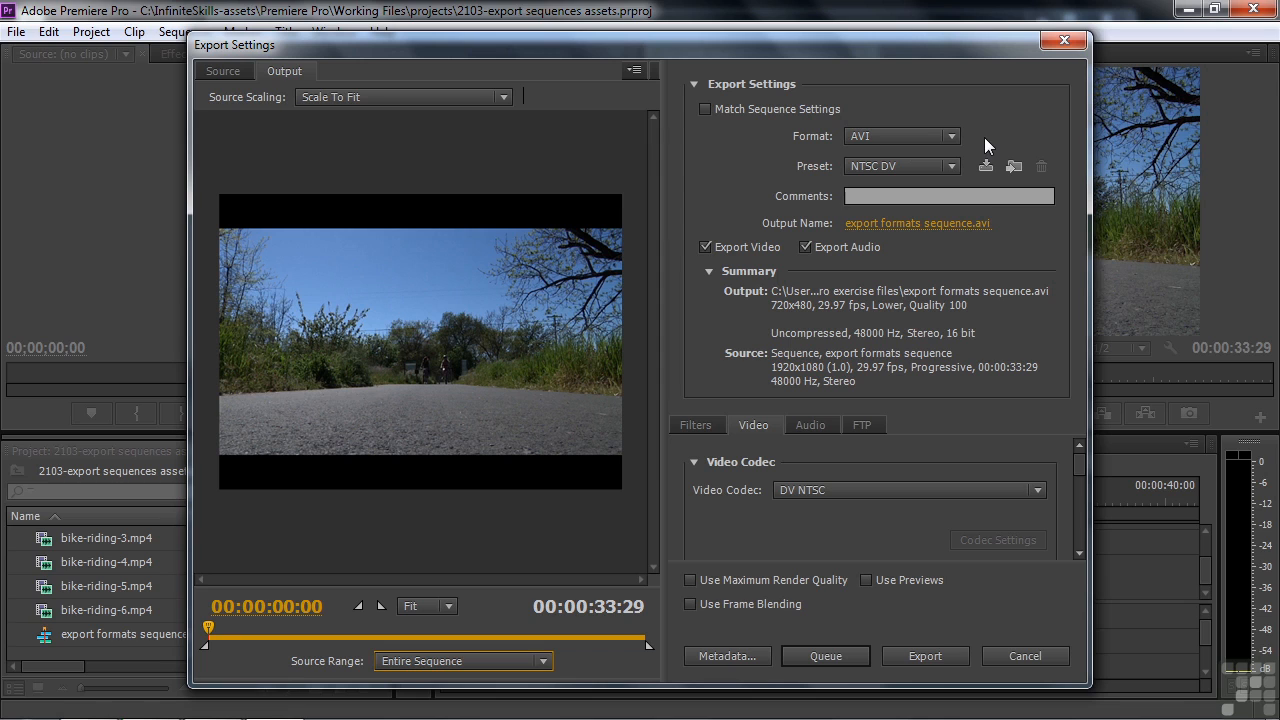
# Step: Set the export format to H.264 and choose the HD 1080p 29.97 preset
pyautogui.click(952, 137)
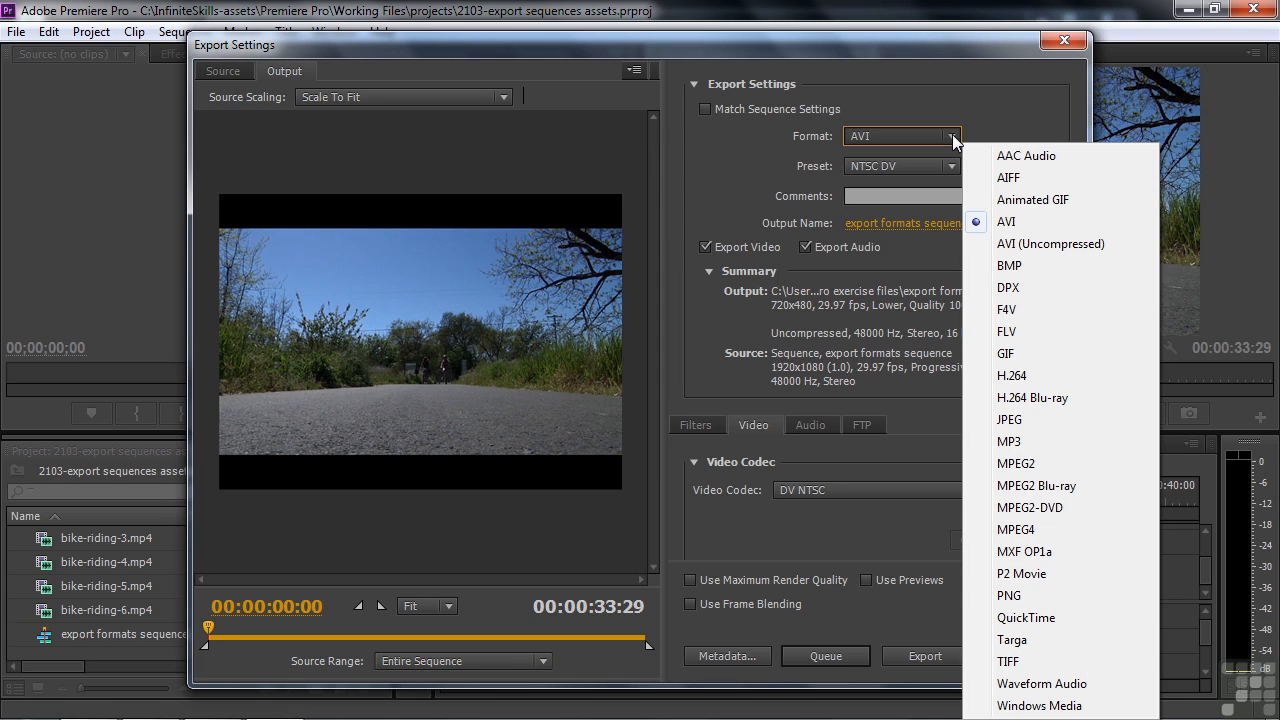
pyautogui.click(1003, 375)
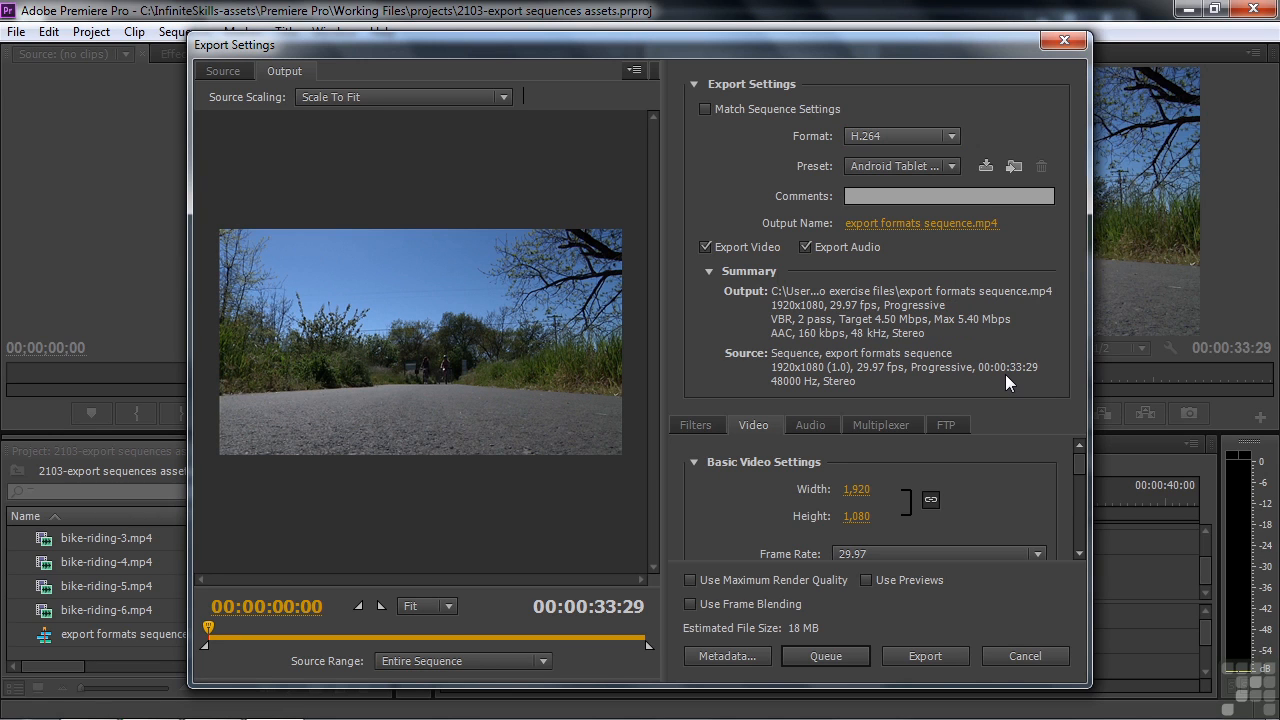
pyautogui.click(951, 166)
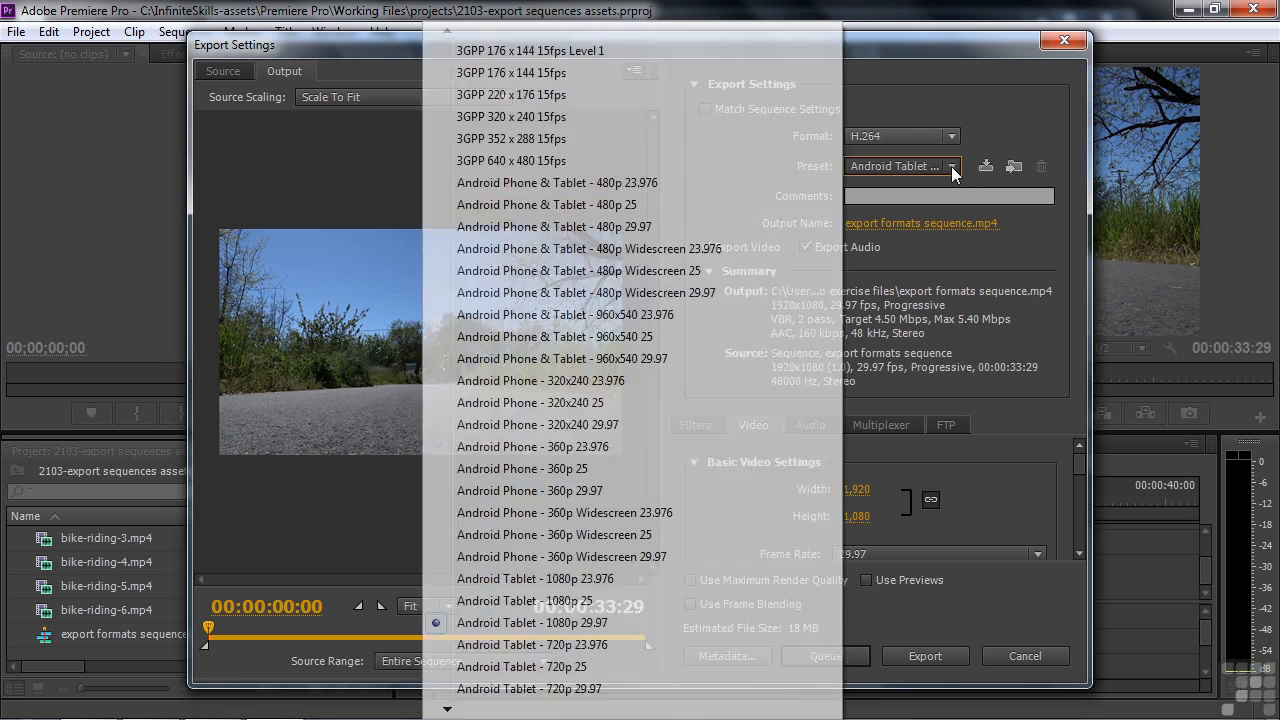
pyautogui.moveTo(500, 712)
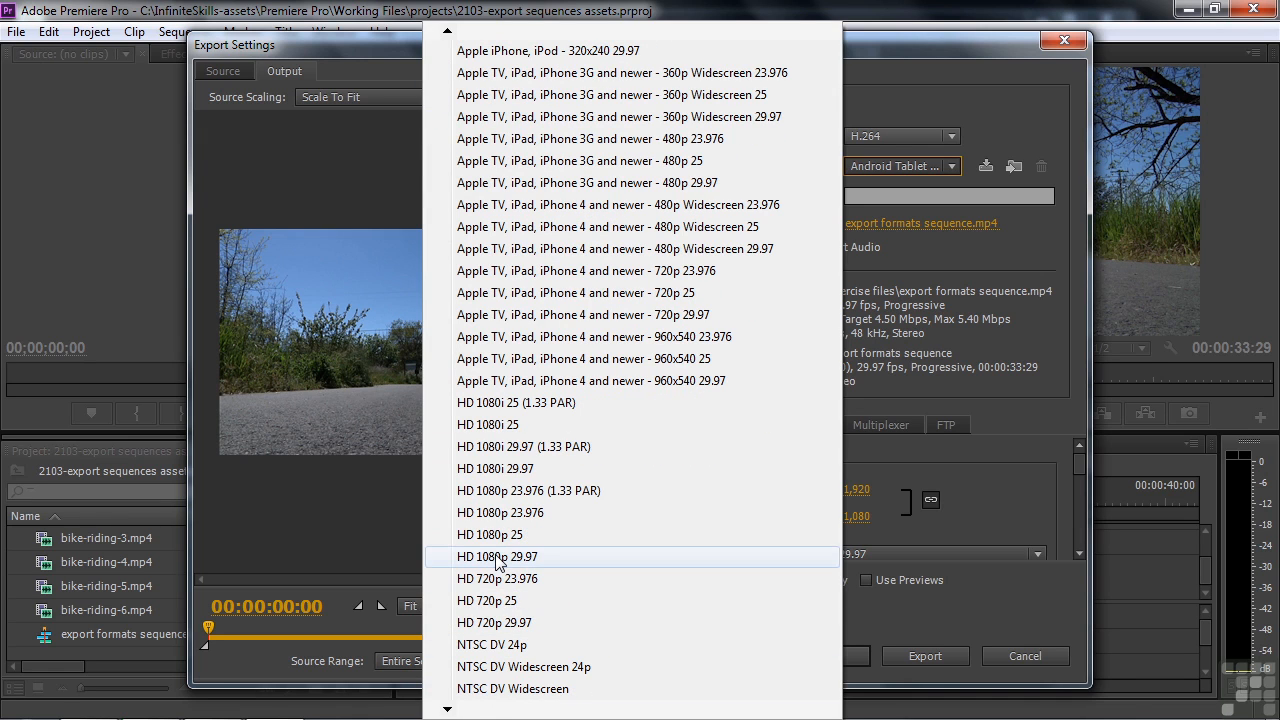
pyautogui.click(497, 557)
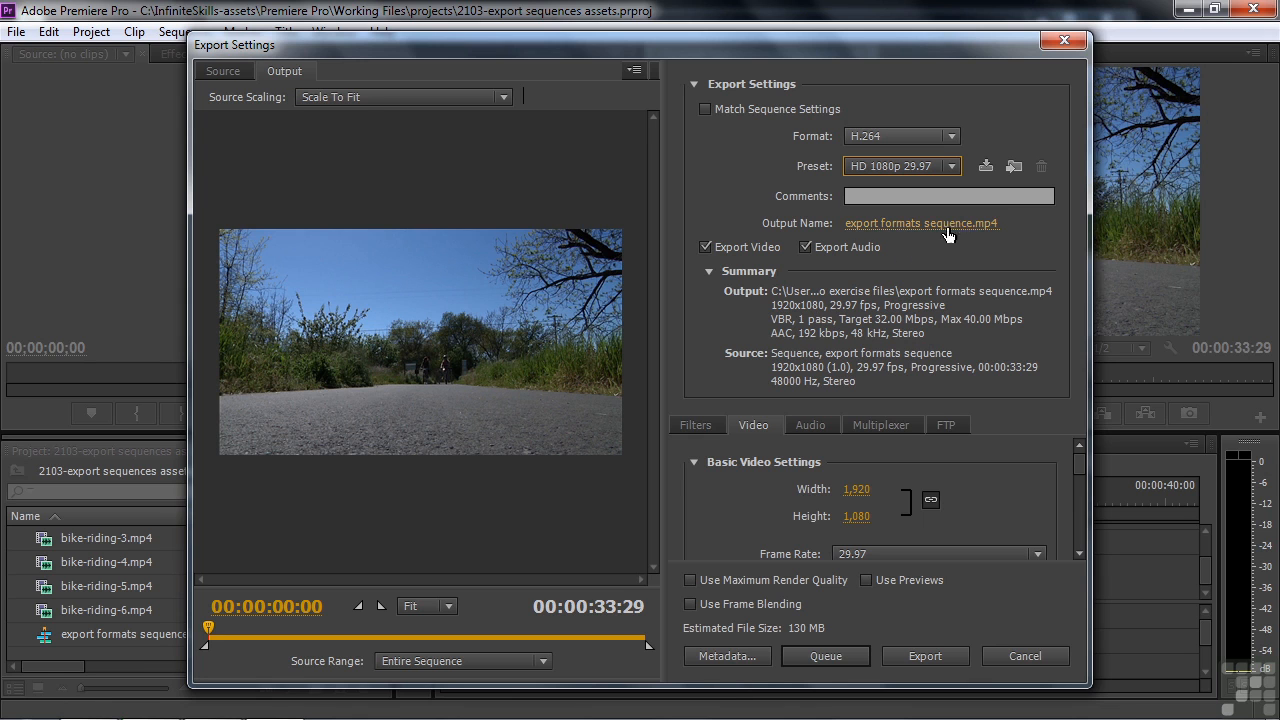
# Step: Name the output file "export formats sequence-1.mp4" and store it in the desktop folder My Premiere Pro exercise files
pyautogui.click(895, 222)
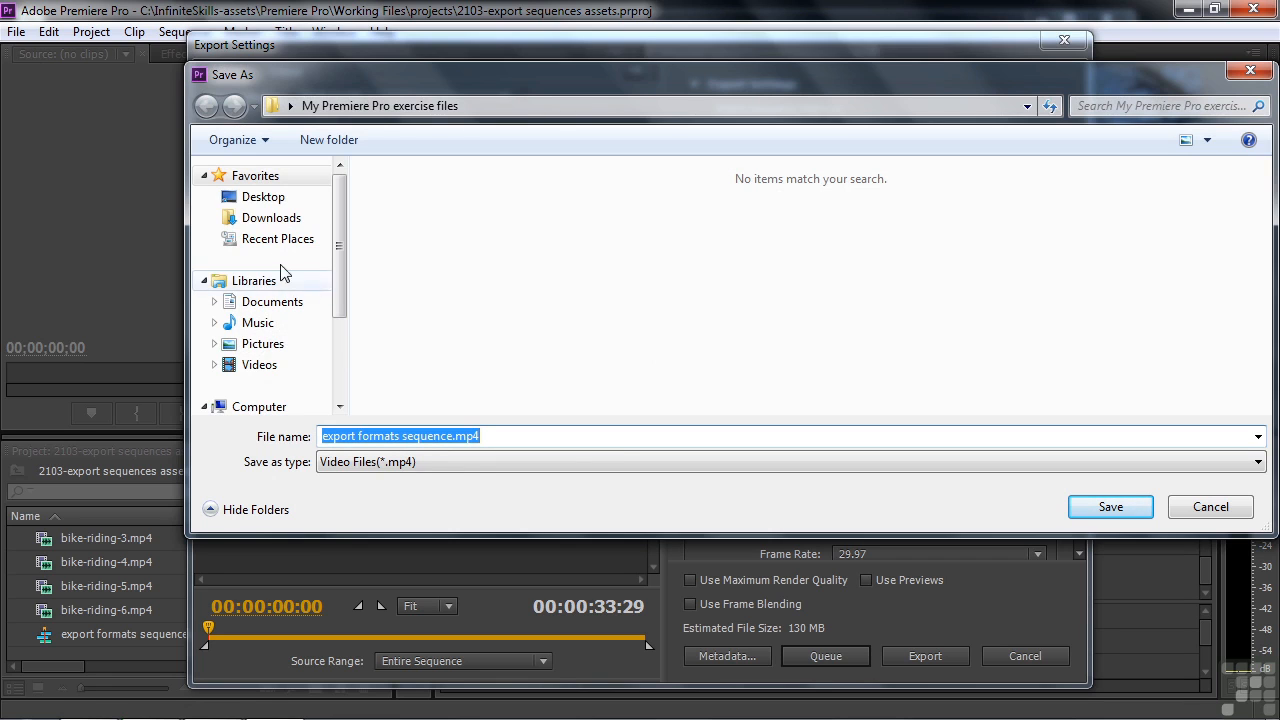
pyautogui.click(255, 197)
pyautogui.click(670, 245)
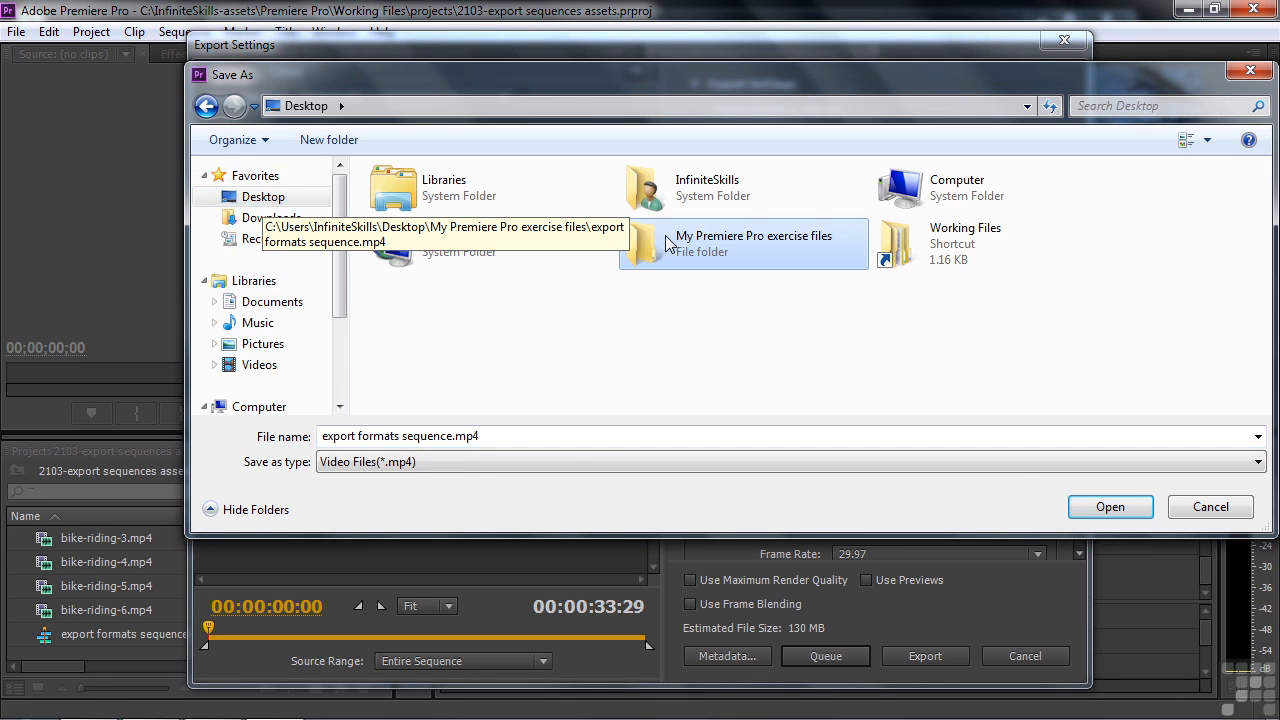
pyautogui.click(1108, 508)
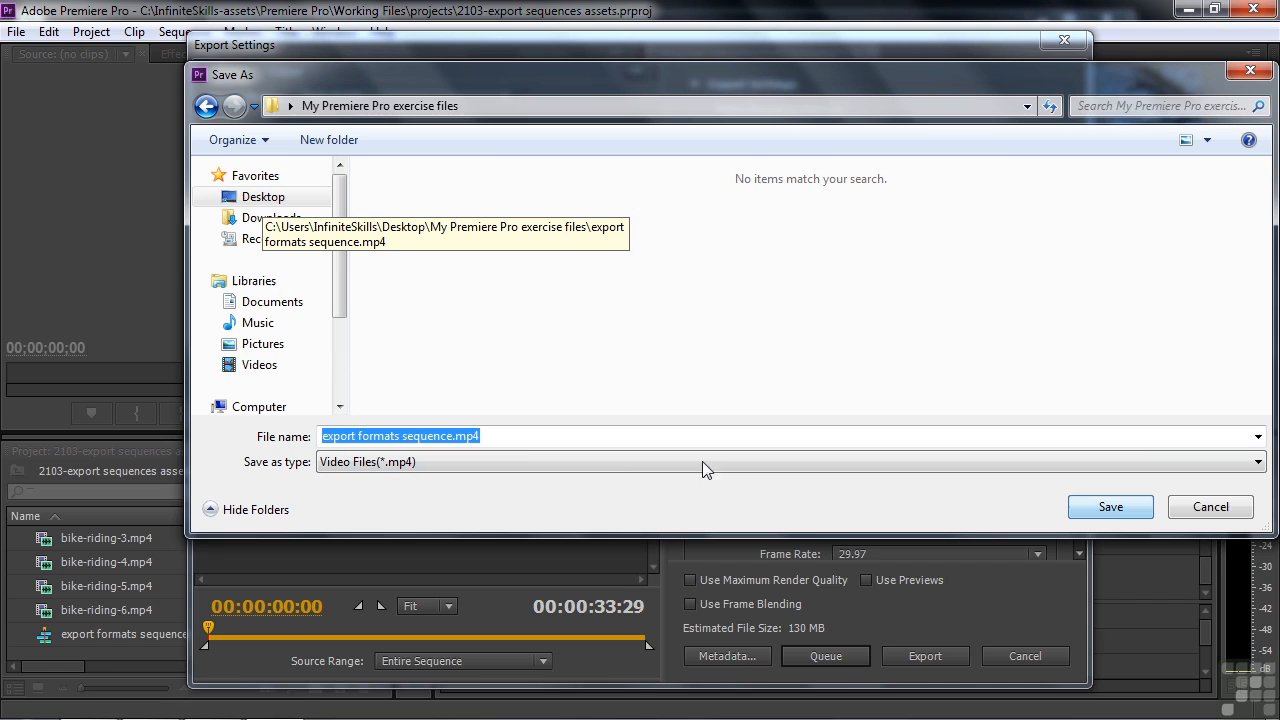
pyautogui.click(452, 436)
pyautogui.write('-1')
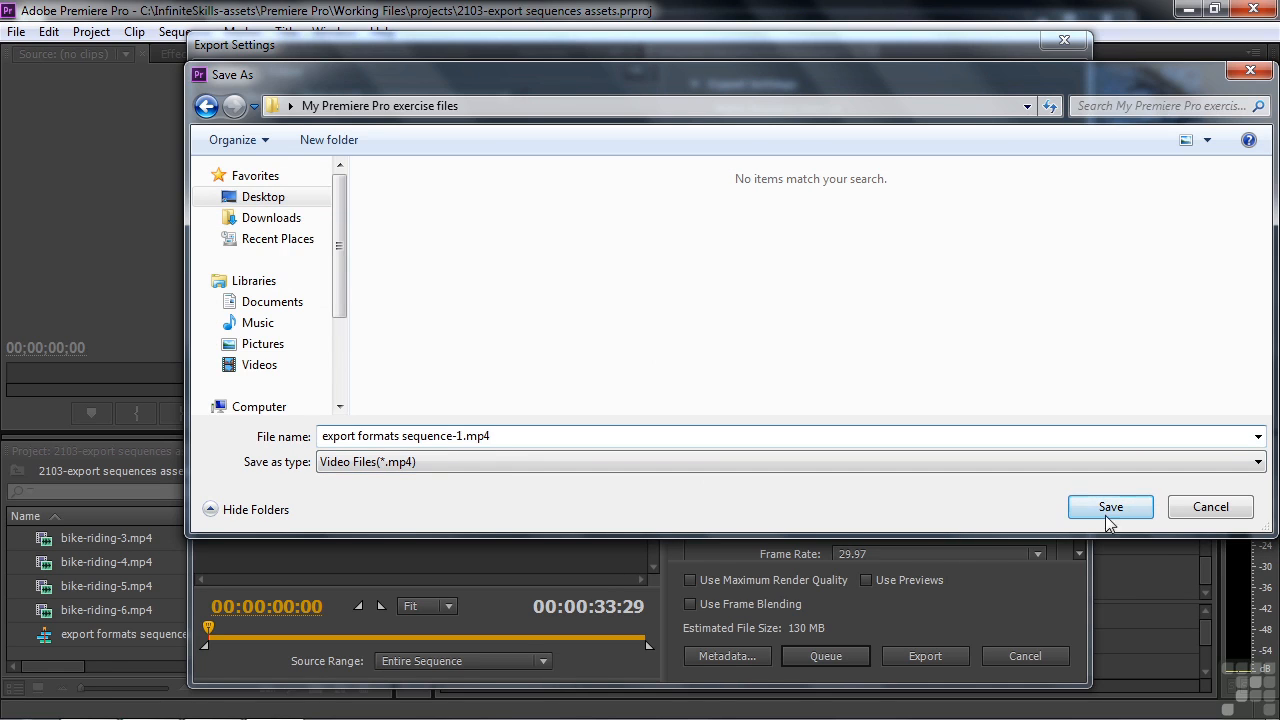
pyautogui.click(1108, 508)
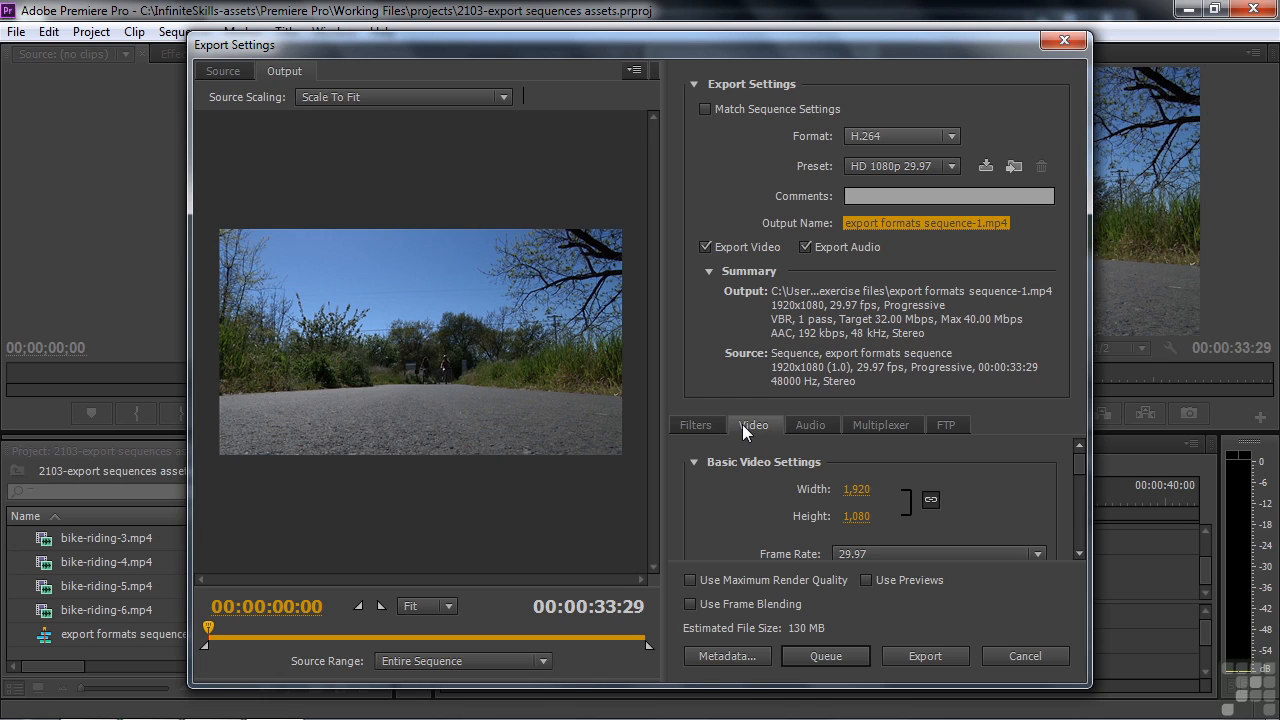
# Step: Review the video export settings, including the available bitrate encoding modes
pyautogui.moveTo(1078, 460)
pyautogui.mouseDown()
pyautogui.moveTo(1078, 471)
pyautogui.moveTo(1090, 449)
pyautogui.mouseUp()
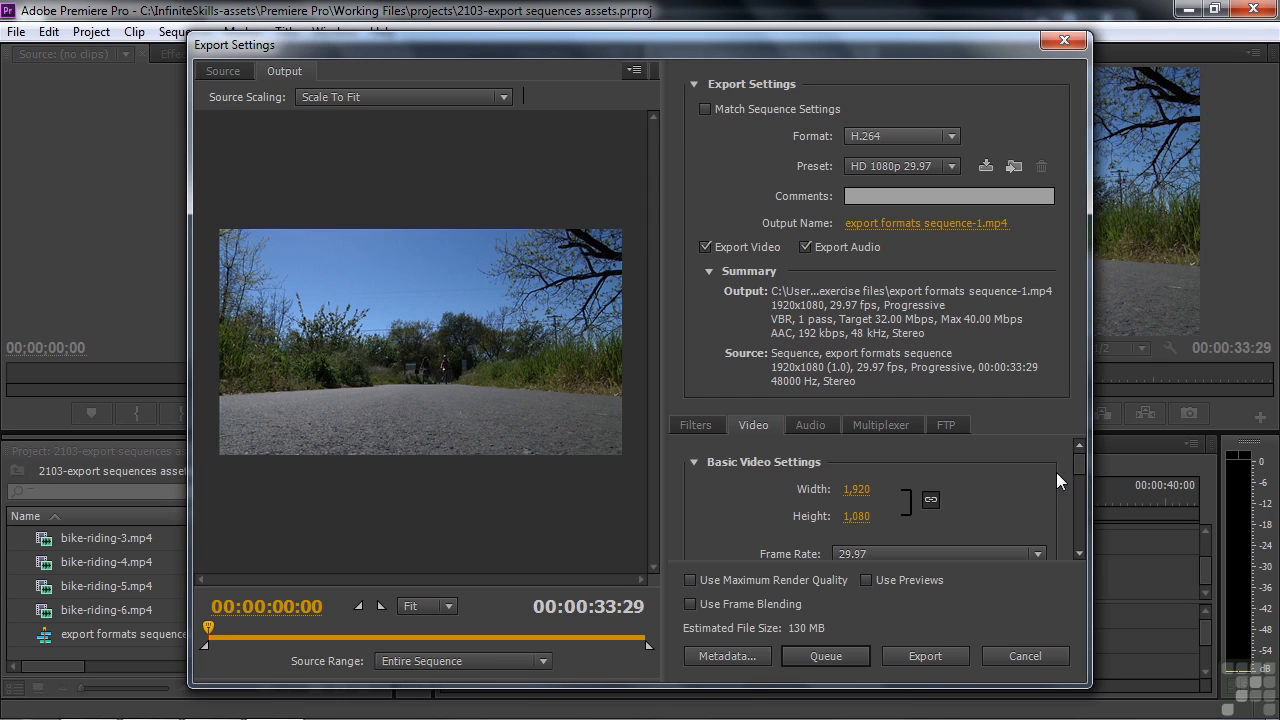
pyautogui.moveTo(1077, 463); pyautogui.dragTo(1046, 499)
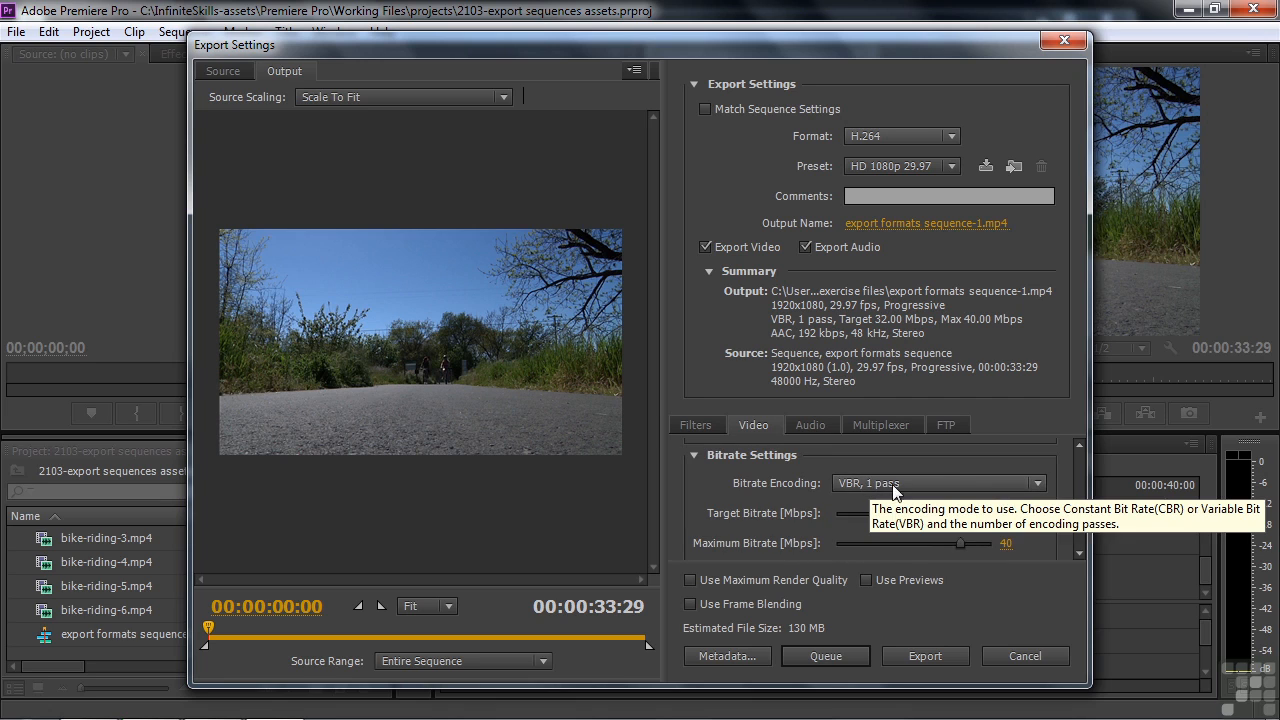
pyautogui.click(1026, 483)
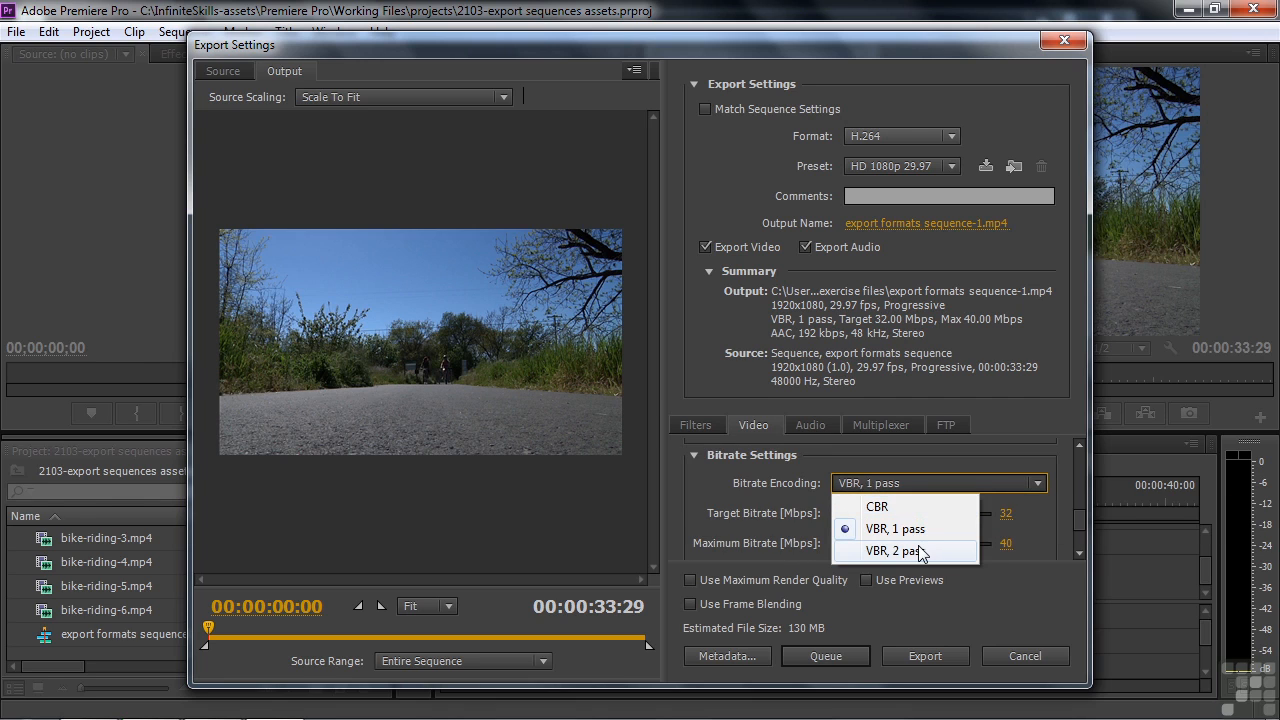
pyautogui.click(1041, 485)
pyautogui.moveTo(1077, 510); pyautogui.dragTo(1031, 474)
# Step: Review the audio export settings, including the available audio codecs and bitrates
pyautogui.click(820, 423)
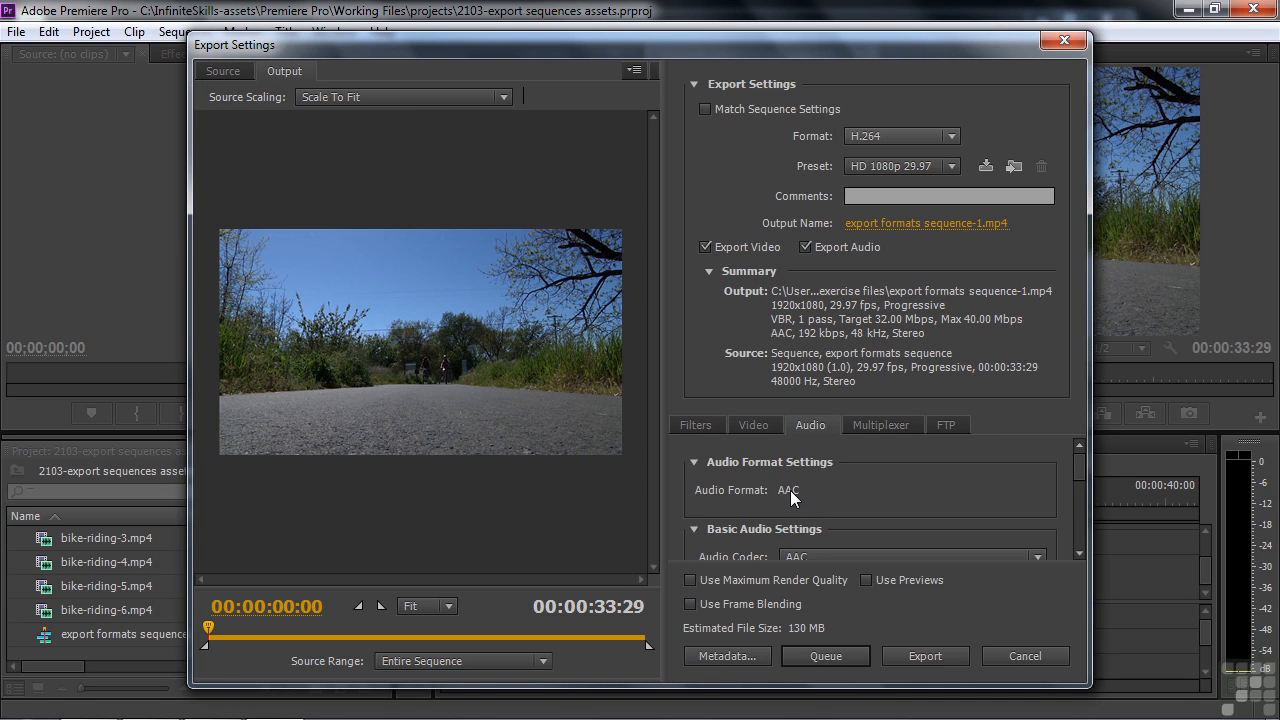
pyautogui.moveTo(1077, 465); pyautogui.dragTo(1075, 486)
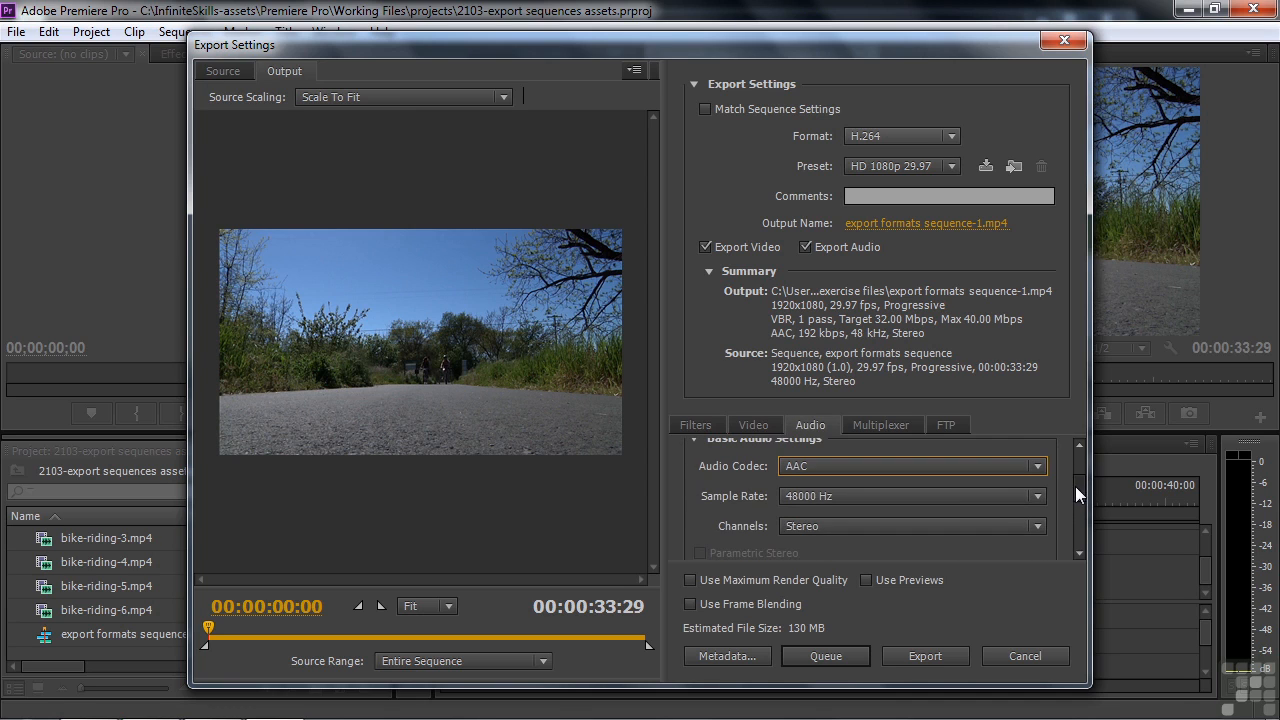
pyautogui.click(1037, 467)
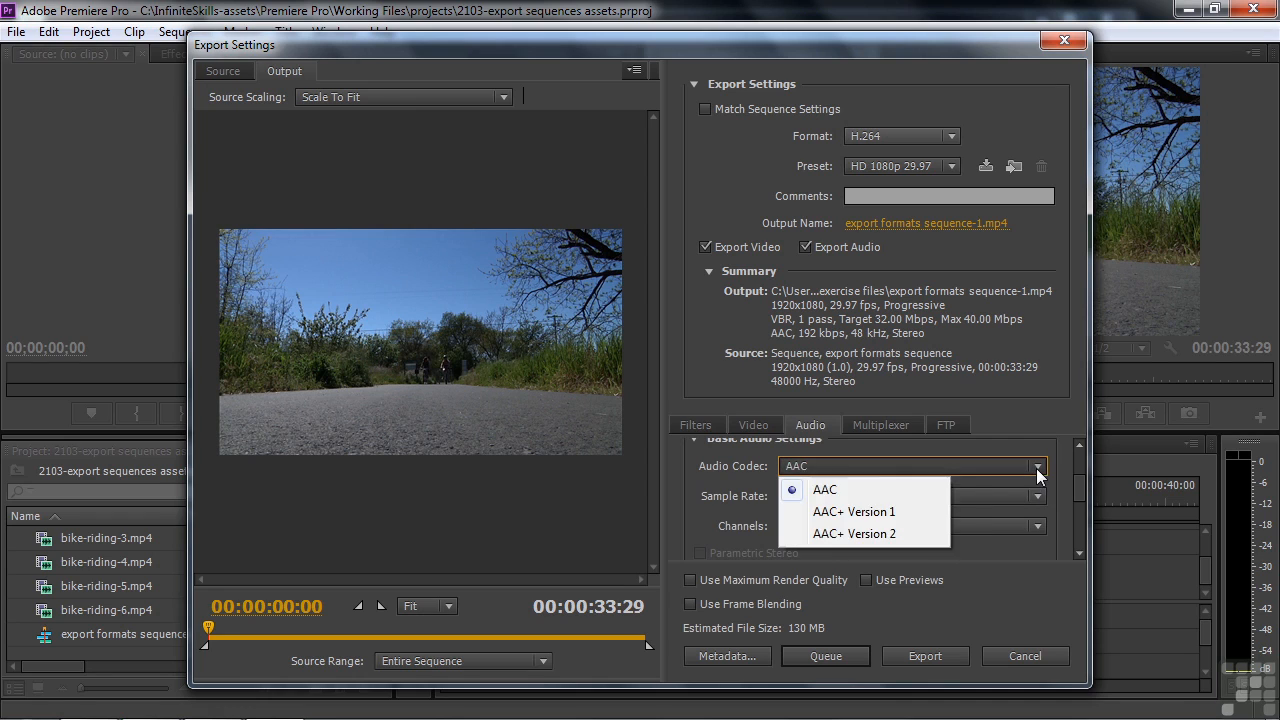
pyautogui.click(870, 490)
pyautogui.moveTo(1074, 490); pyautogui.dragTo(1082, 529)
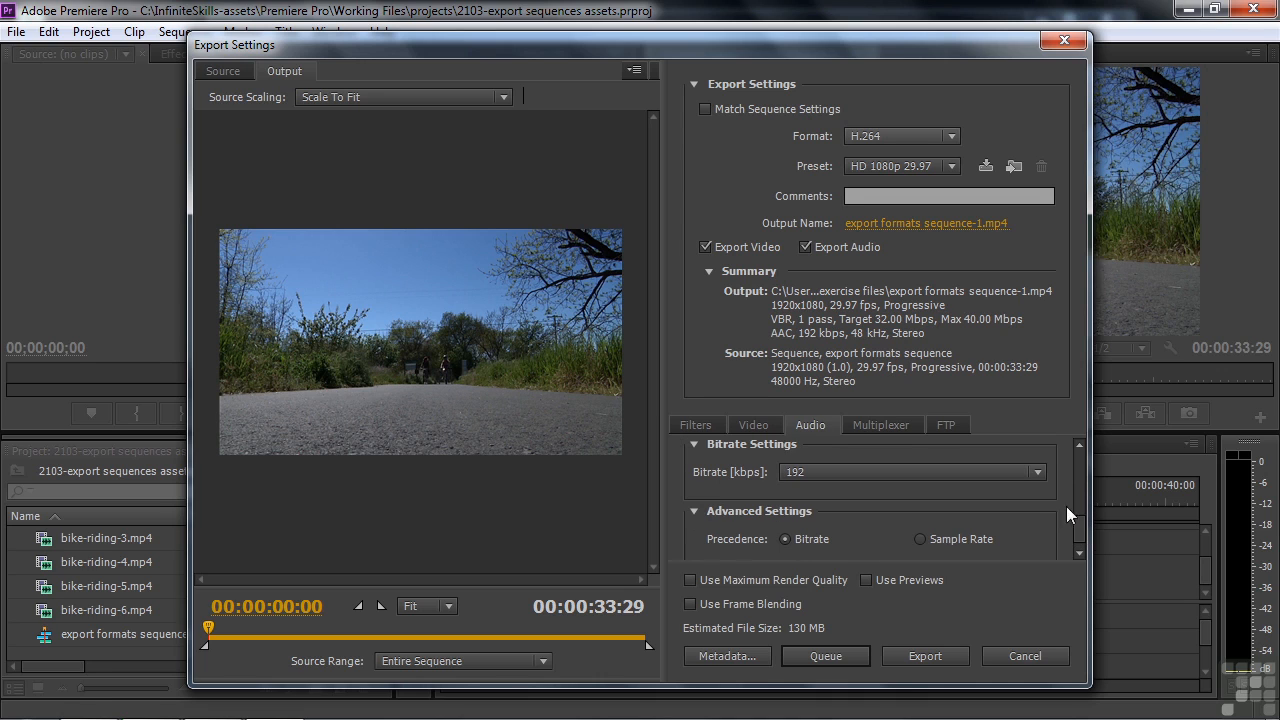
pyautogui.click(1044, 475)
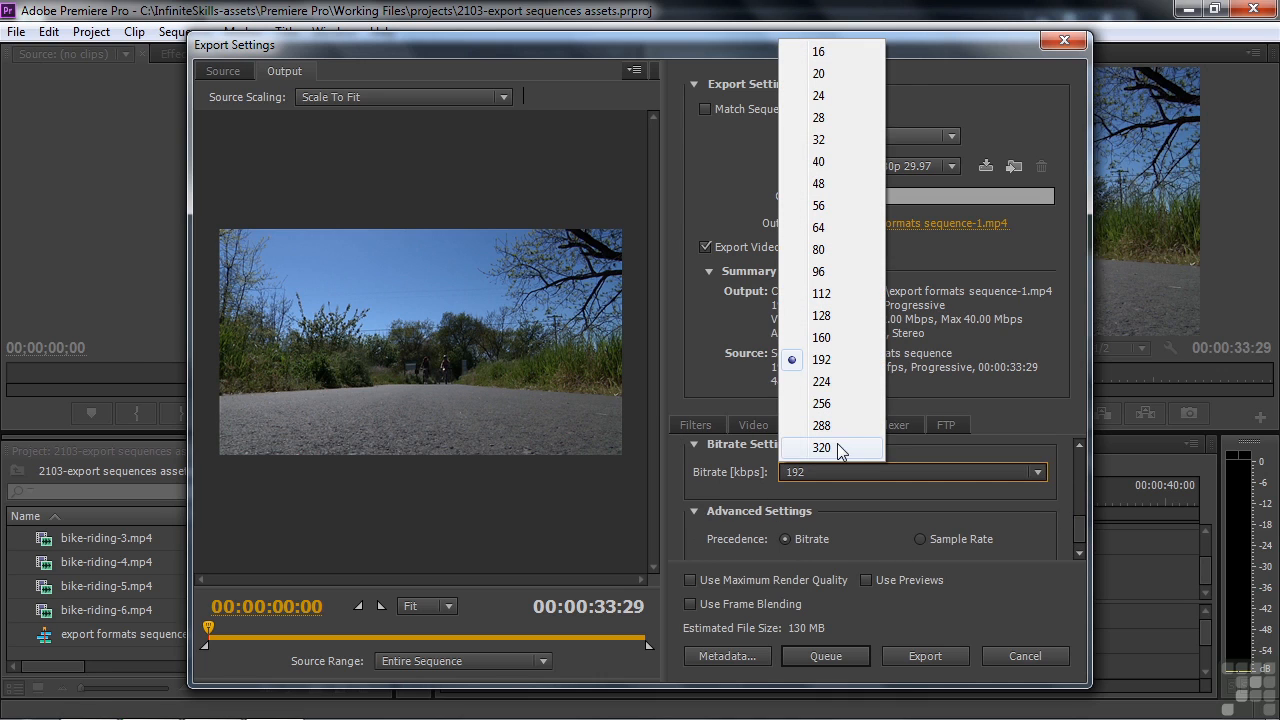
pyautogui.click(1050, 409)
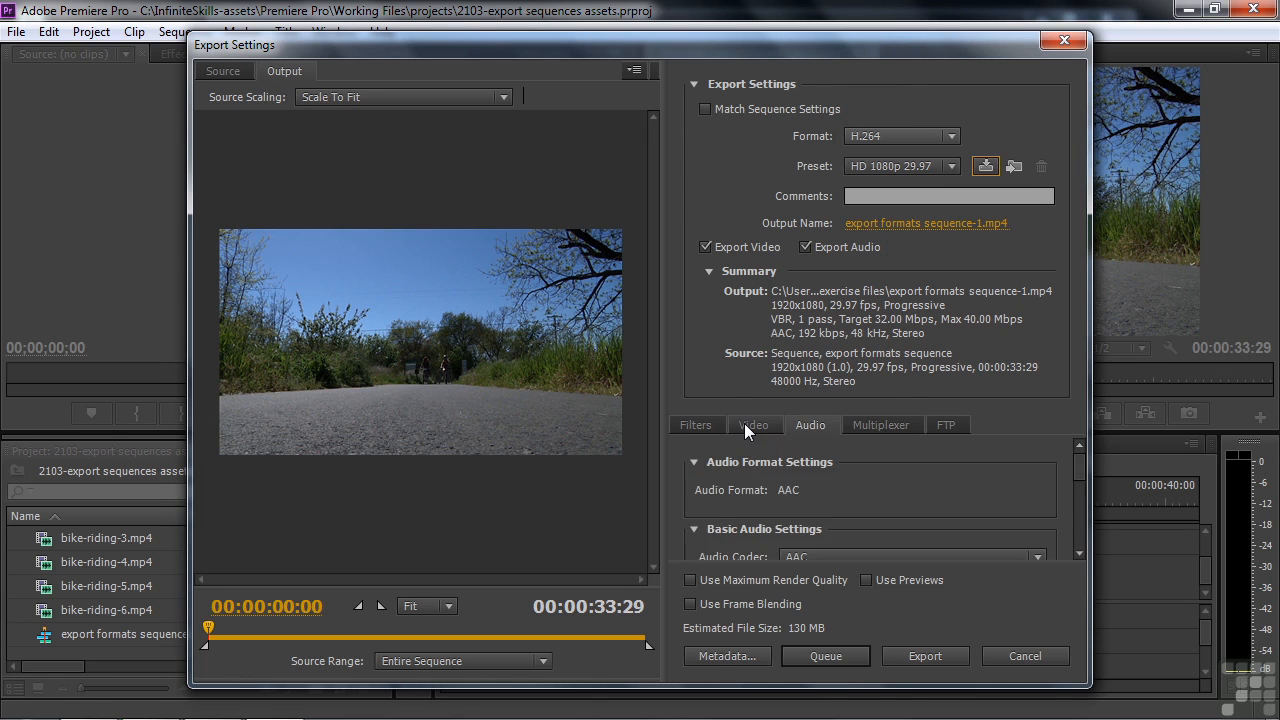
# Step: Set the video bitrate encoding to VBR, 2 pass
pyautogui.click(744, 423)
pyautogui.moveTo(1077, 491); pyautogui.dragTo(1079, 519)
pyautogui.click(1041, 468)
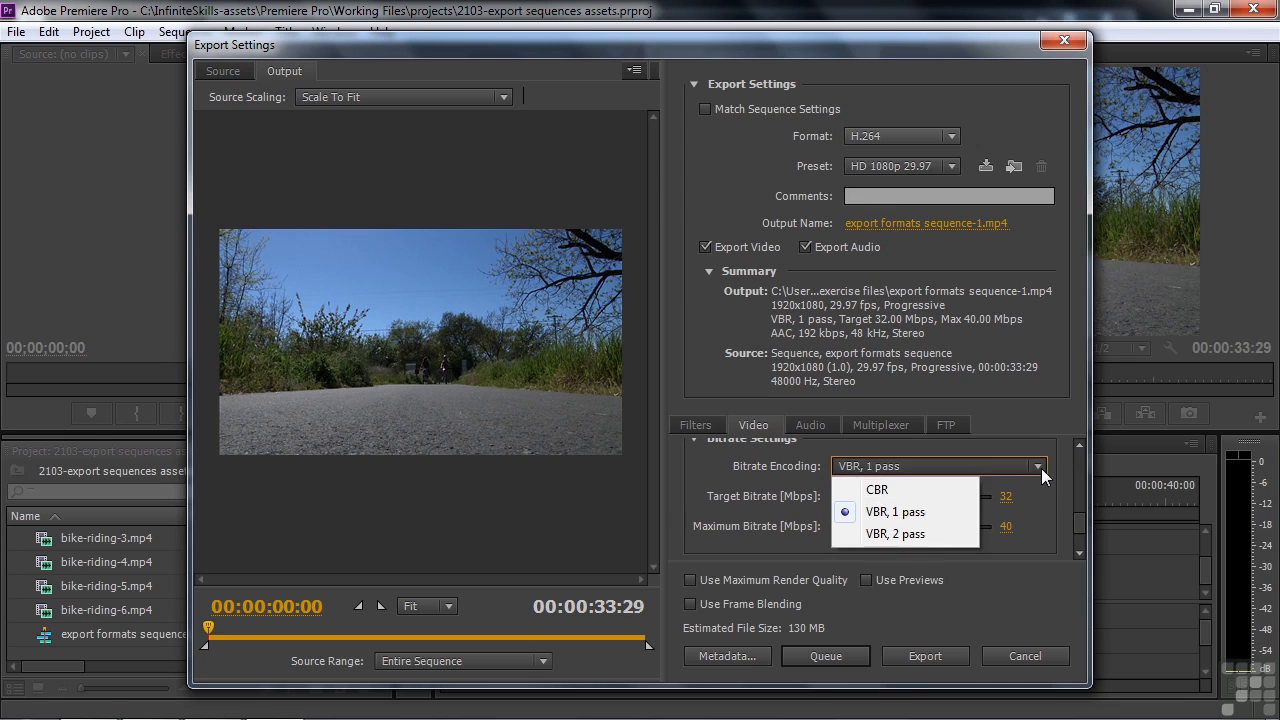
pyautogui.click(930, 533)
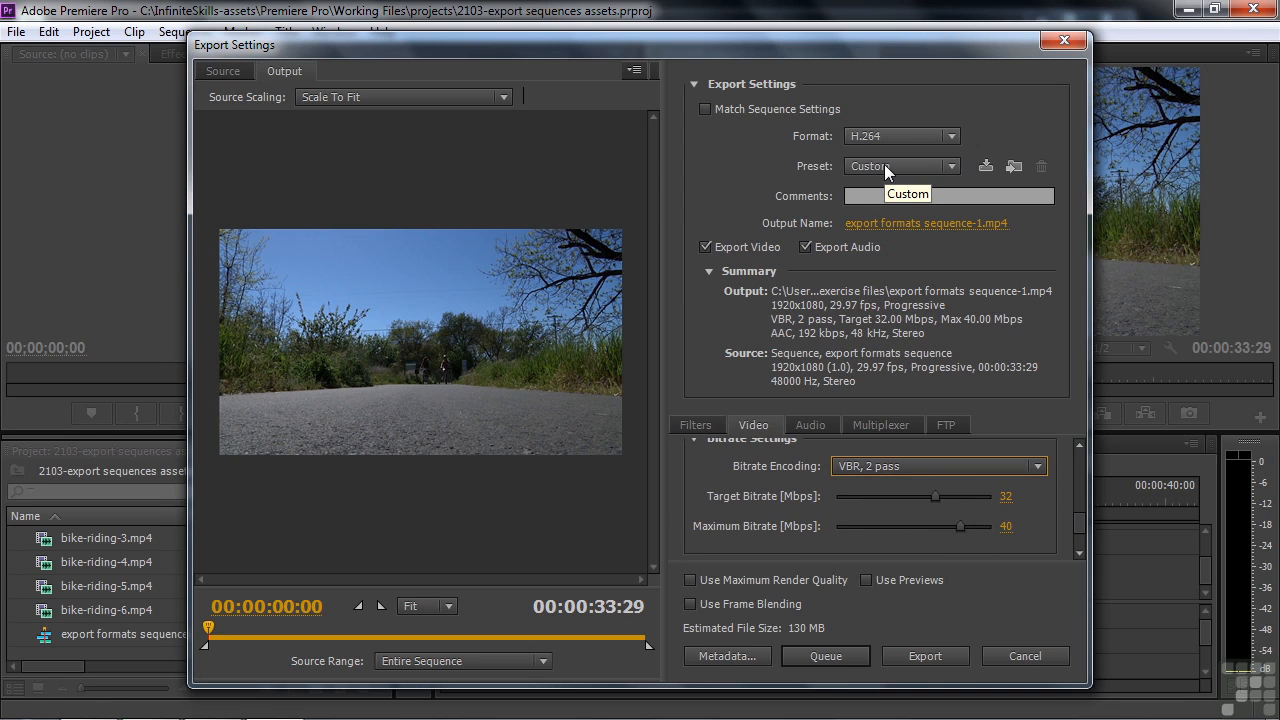
# Step: Save the current export settings as a preset named "VBR 2"
pyautogui.click(985, 166)
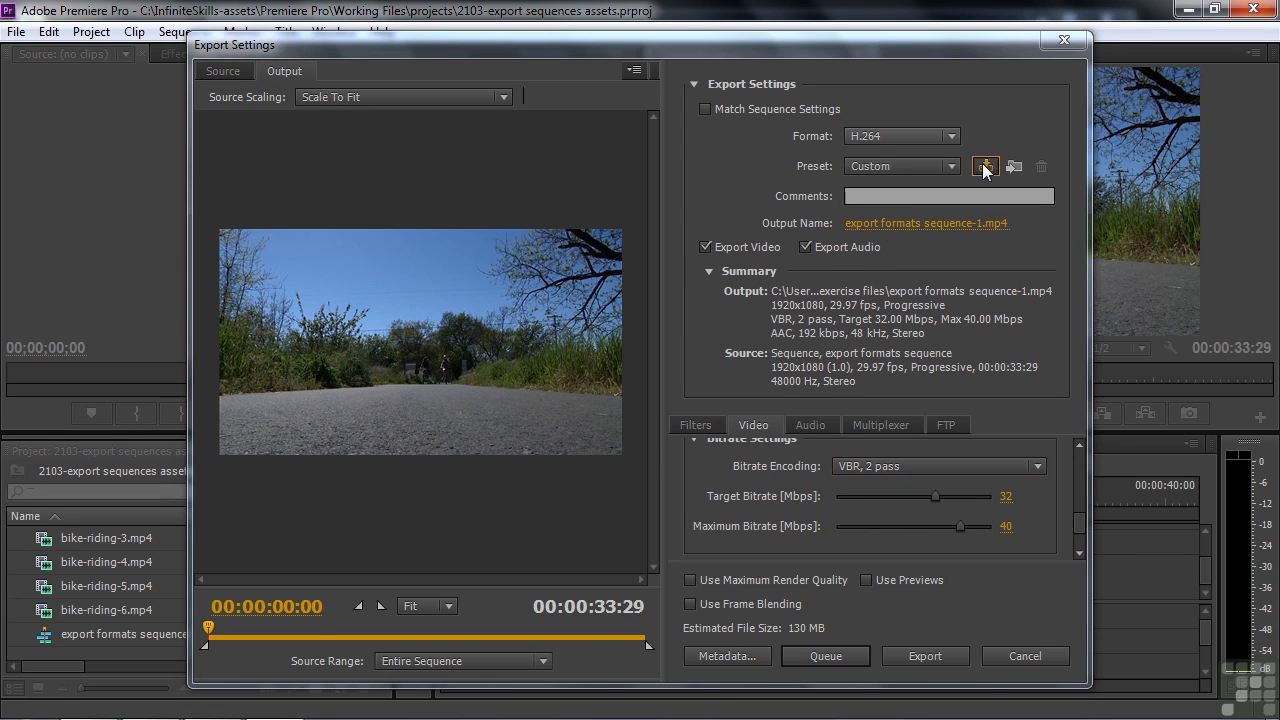
pyautogui.write('VBR 2')
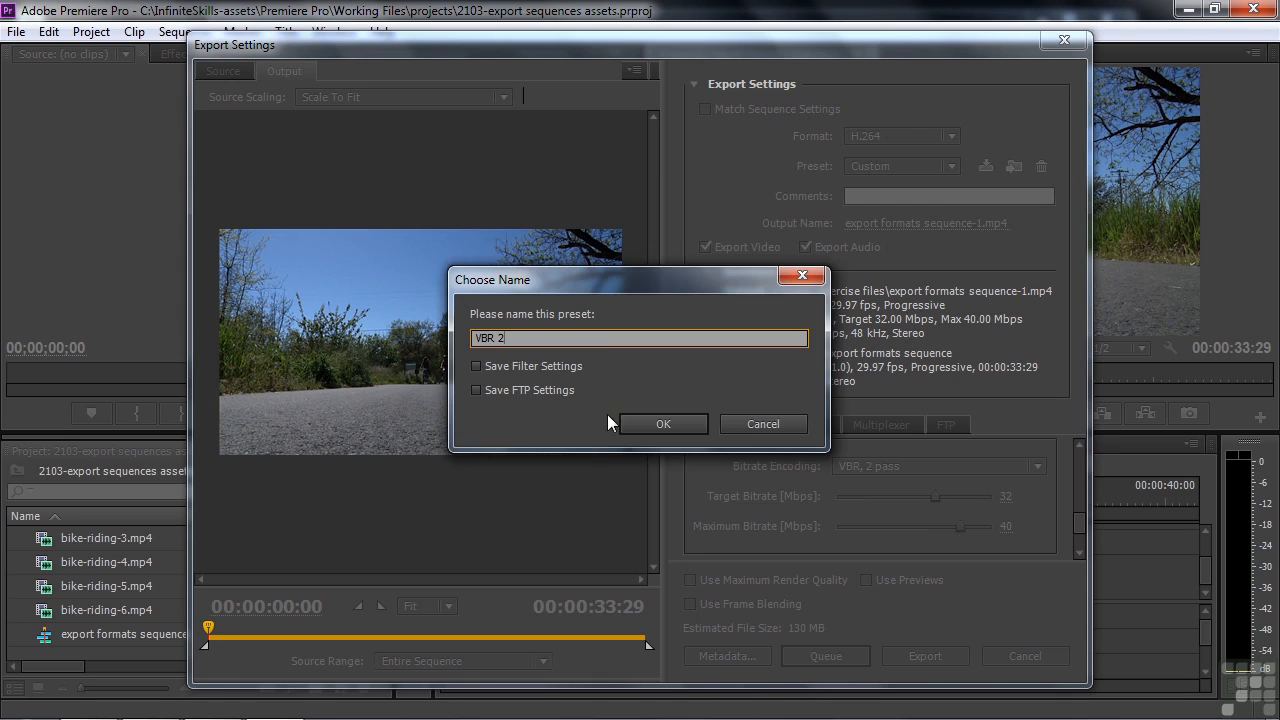
pyautogui.click(662, 426)
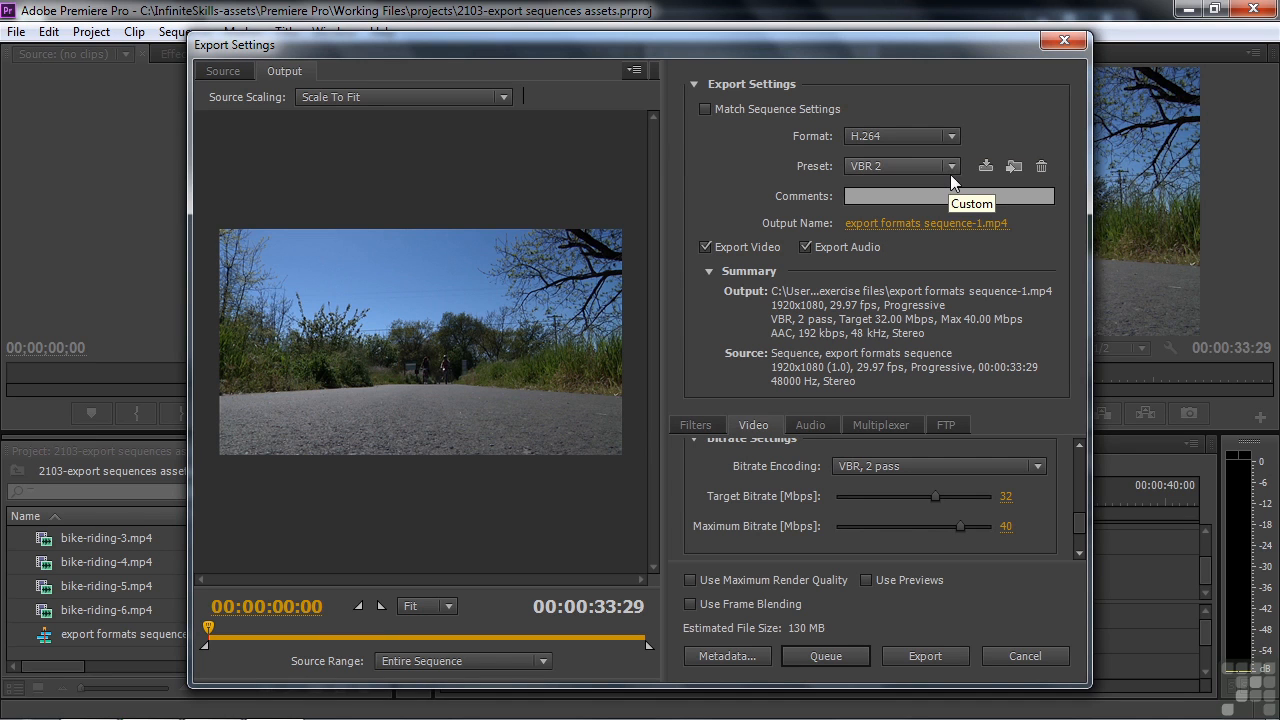
# Step: Lower the target bitrate to 21.4 Mbps and the maximum bitrate to 32 Mbps, and reapply the VBR 2 preset
pyautogui.click(950, 168)
pyautogui.moveTo(959, 527); pyautogui.dragTo(902, 497)
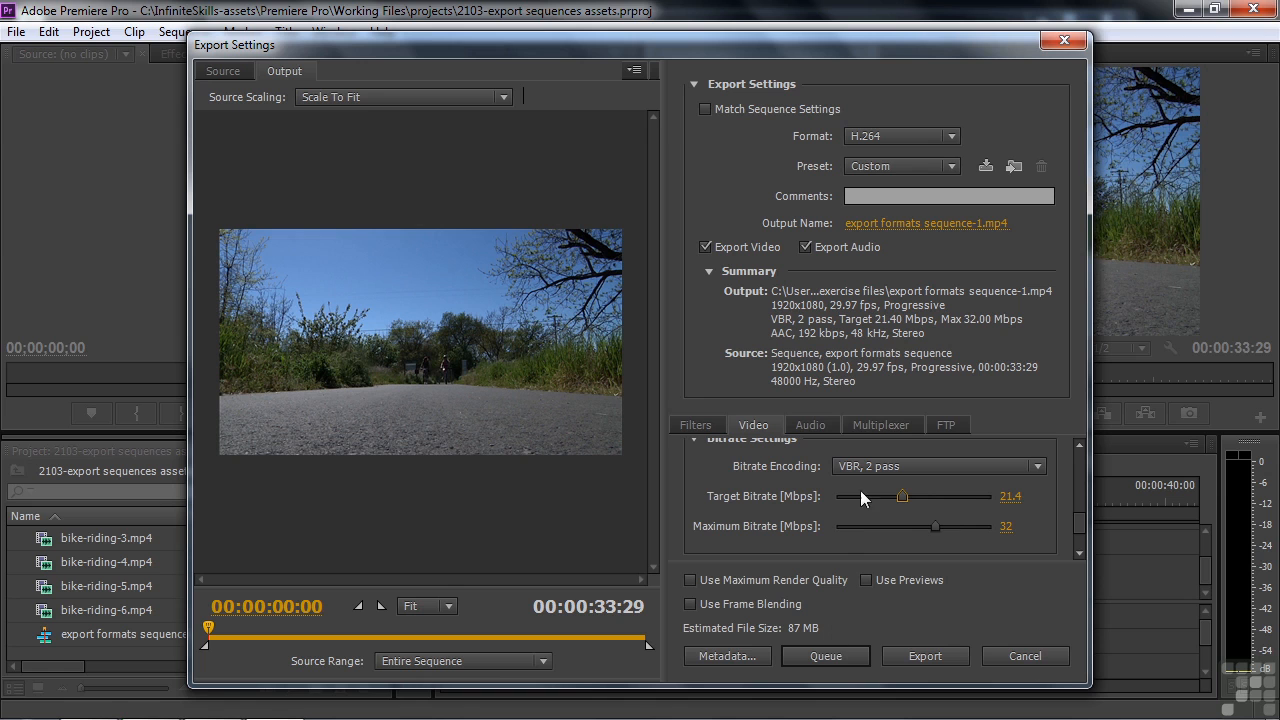
pyautogui.click(951, 166)
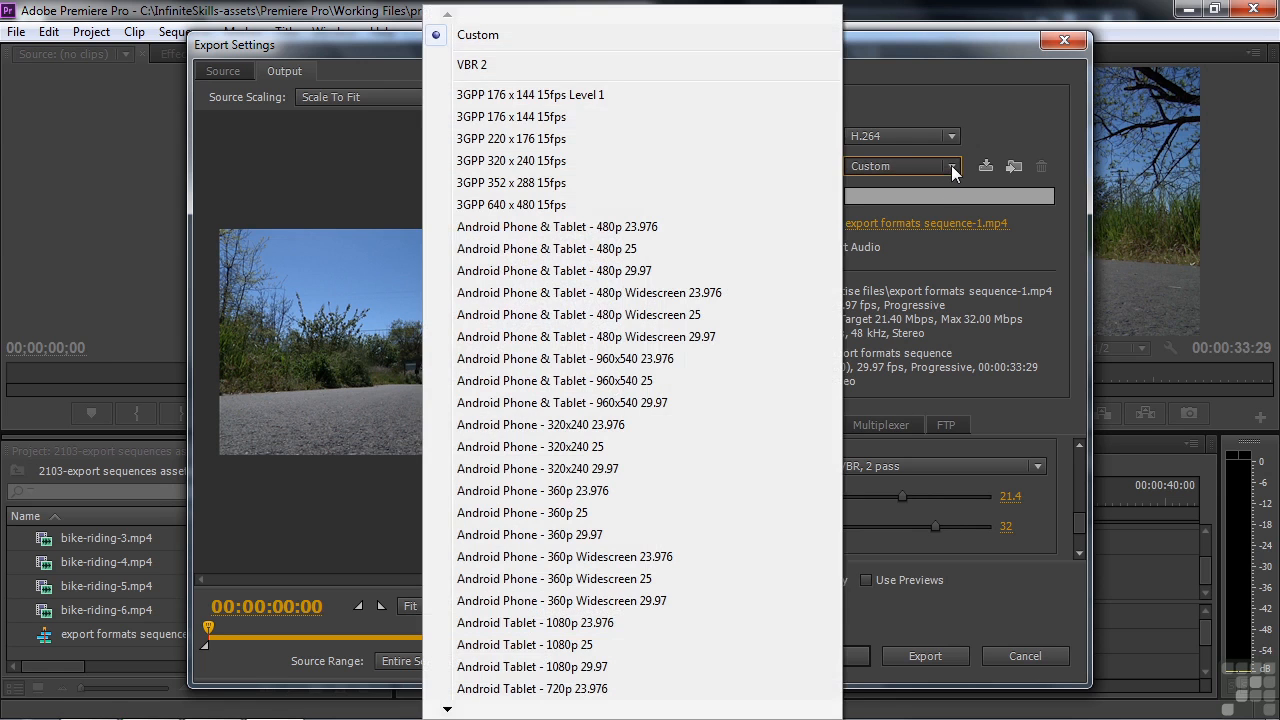
pyautogui.click(544, 66)
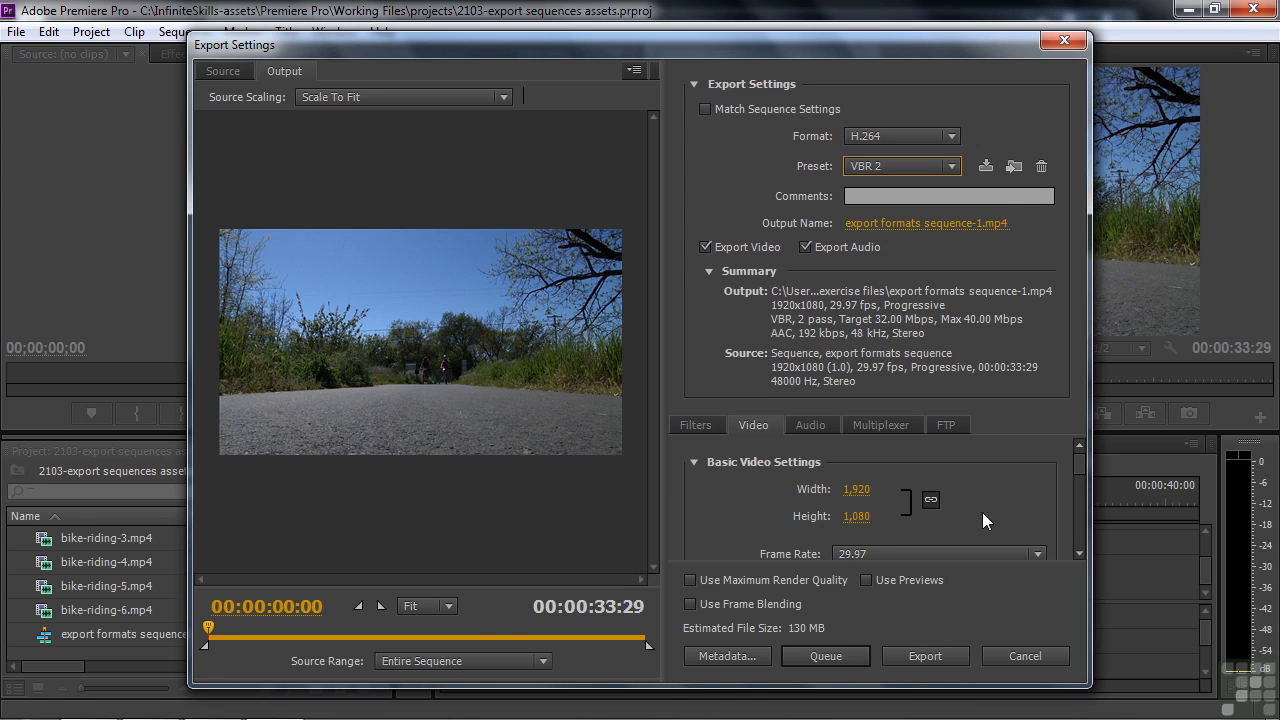
# Step: Send the sequence export to the Adobe Media Encoder queue and return to Premiere Pro
pyautogui.click(845, 652)
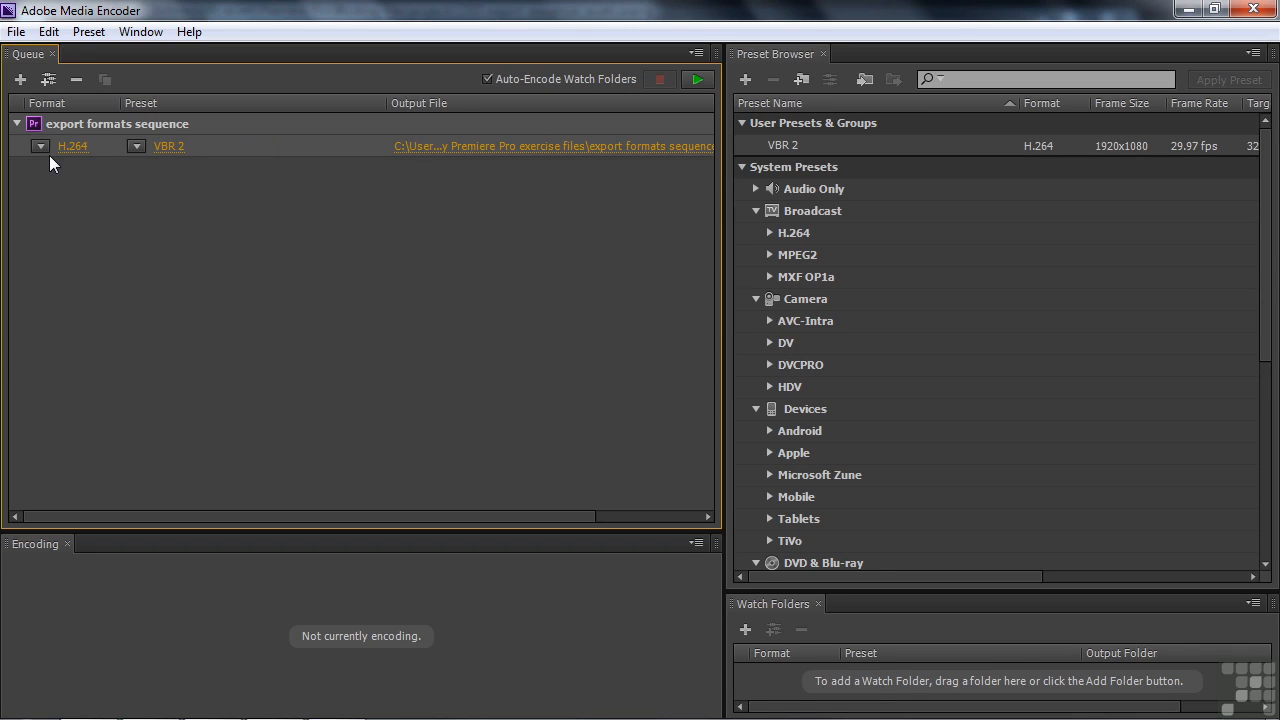
pyautogui.click(1188, 10)
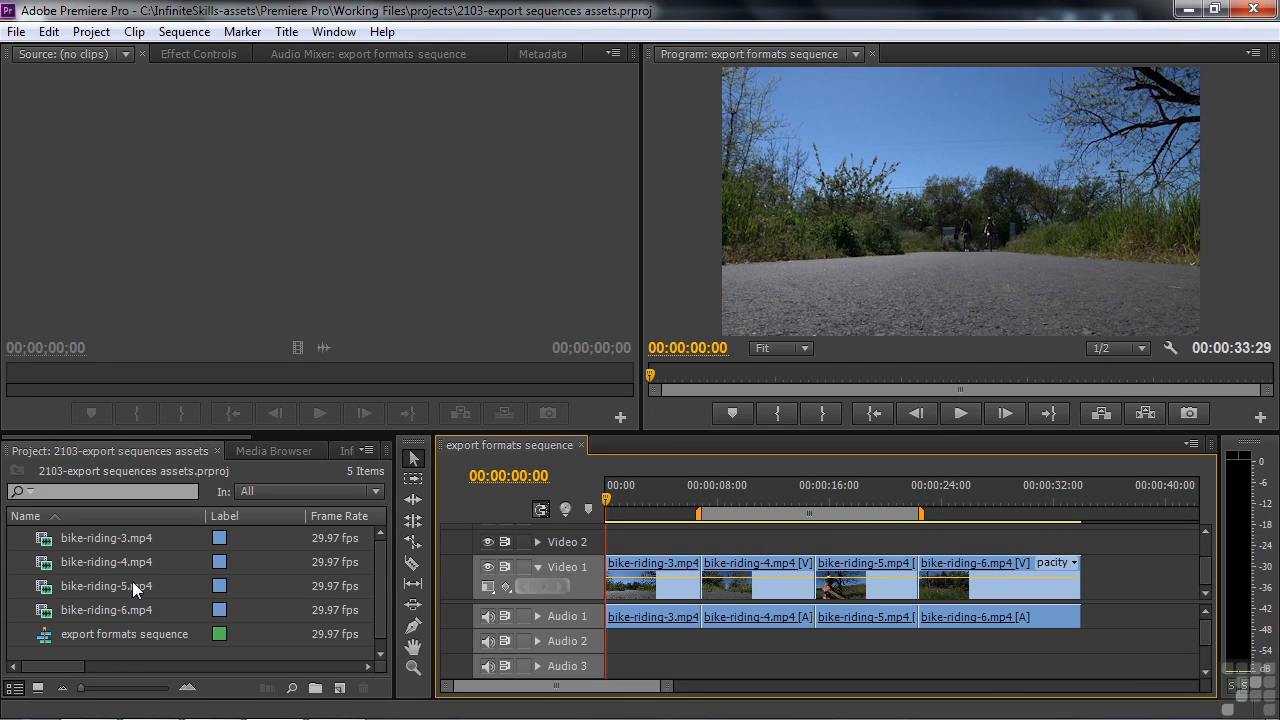
# Step: Open the media export settings for the clip bike-riding-3.mp4 and set the format to QuickTime
pyautogui.click(47, 541)
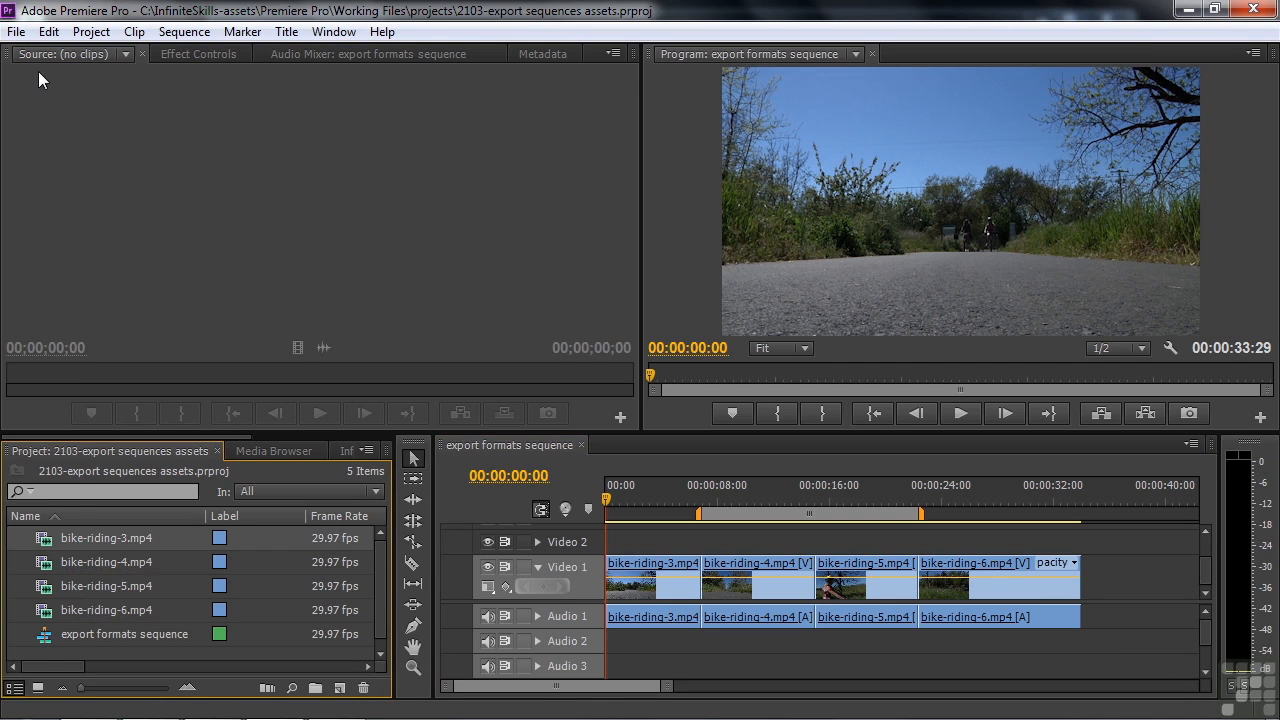
pyautogui.click(10, 31)
pyautogui.moveTo(97, 508)
pyautogui.click(375, 506)
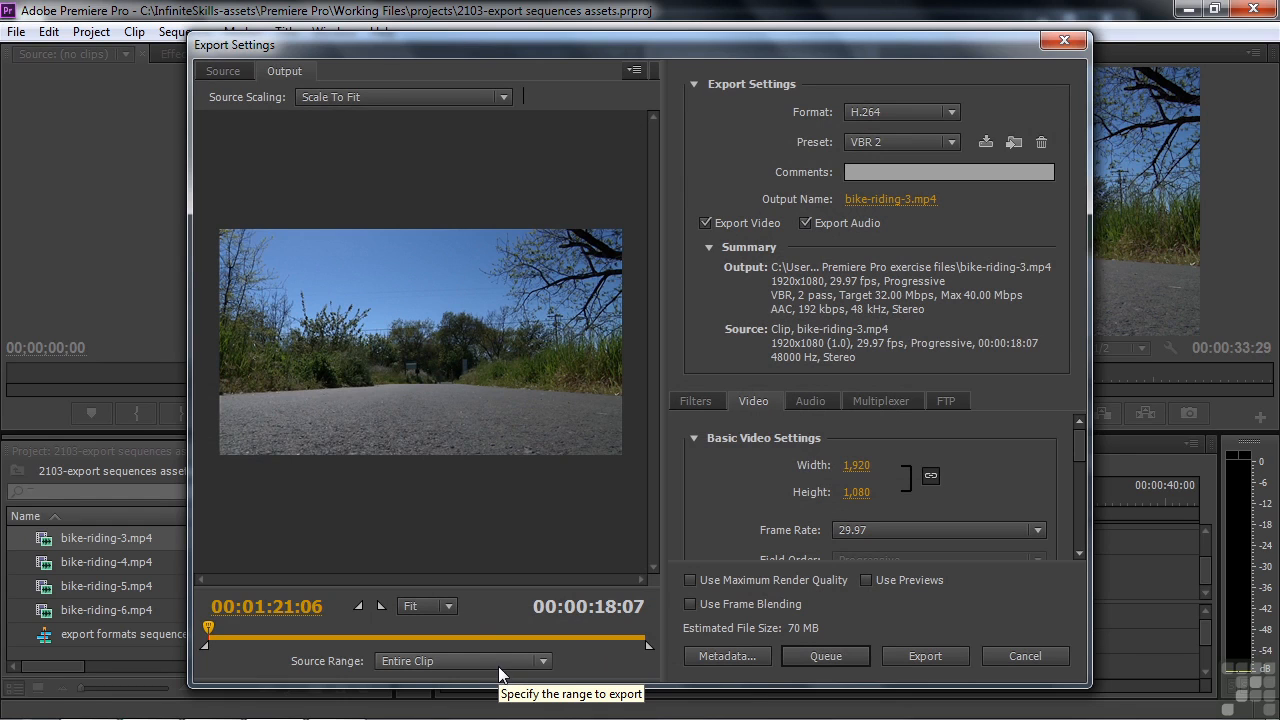
pyautogui.click(956, 117)
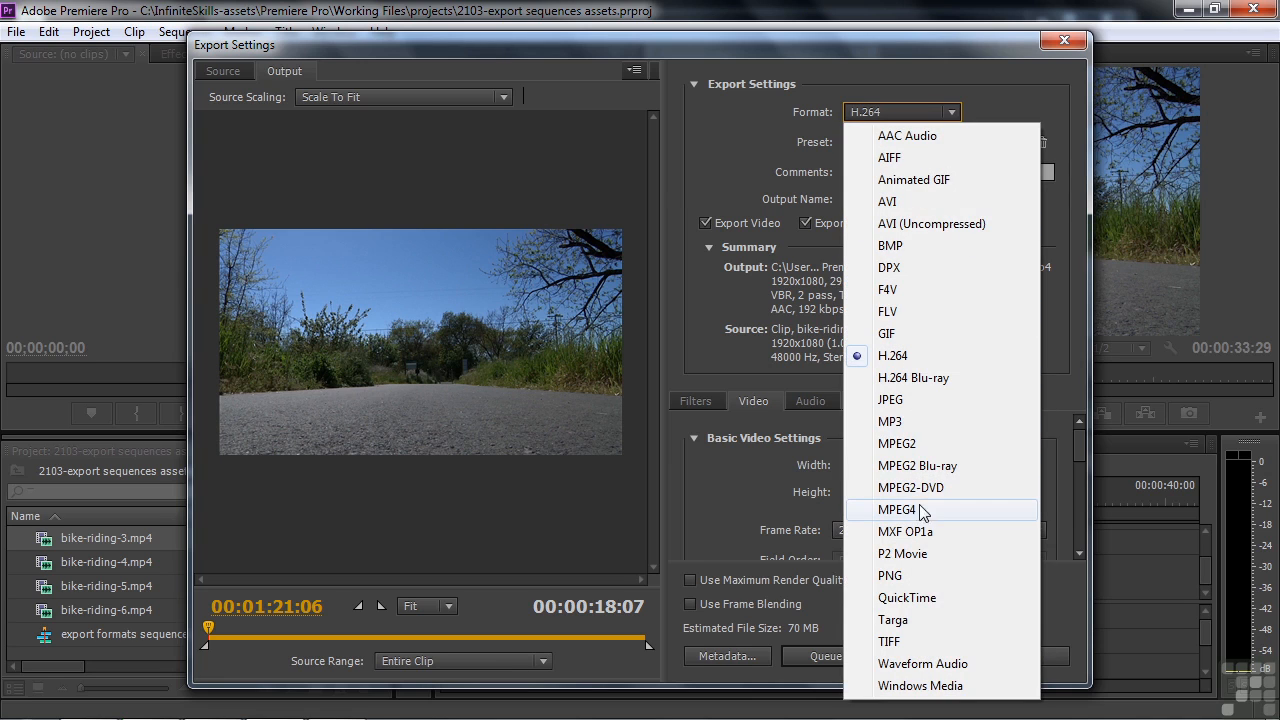
pyautogui.click(920, 600)
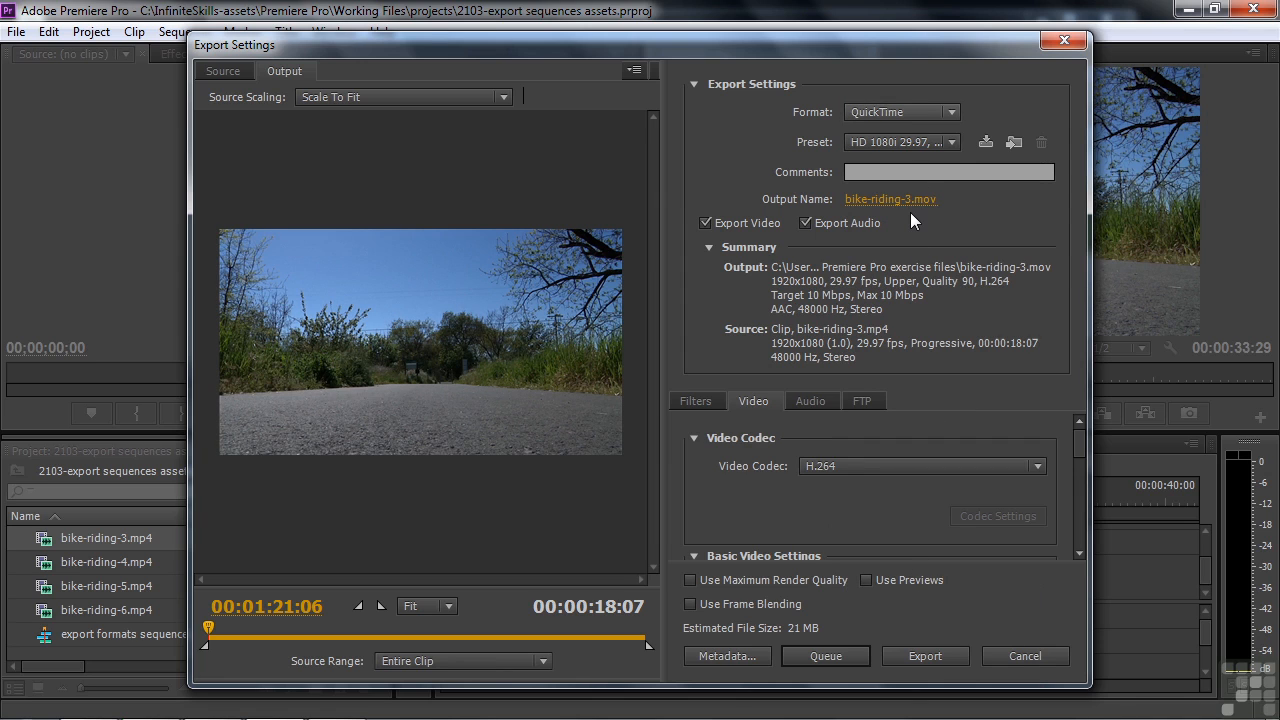
# Step: Check the available QuickTime presets and set the video codec to Motion JPEG A
pyautogui.click(950, 142)
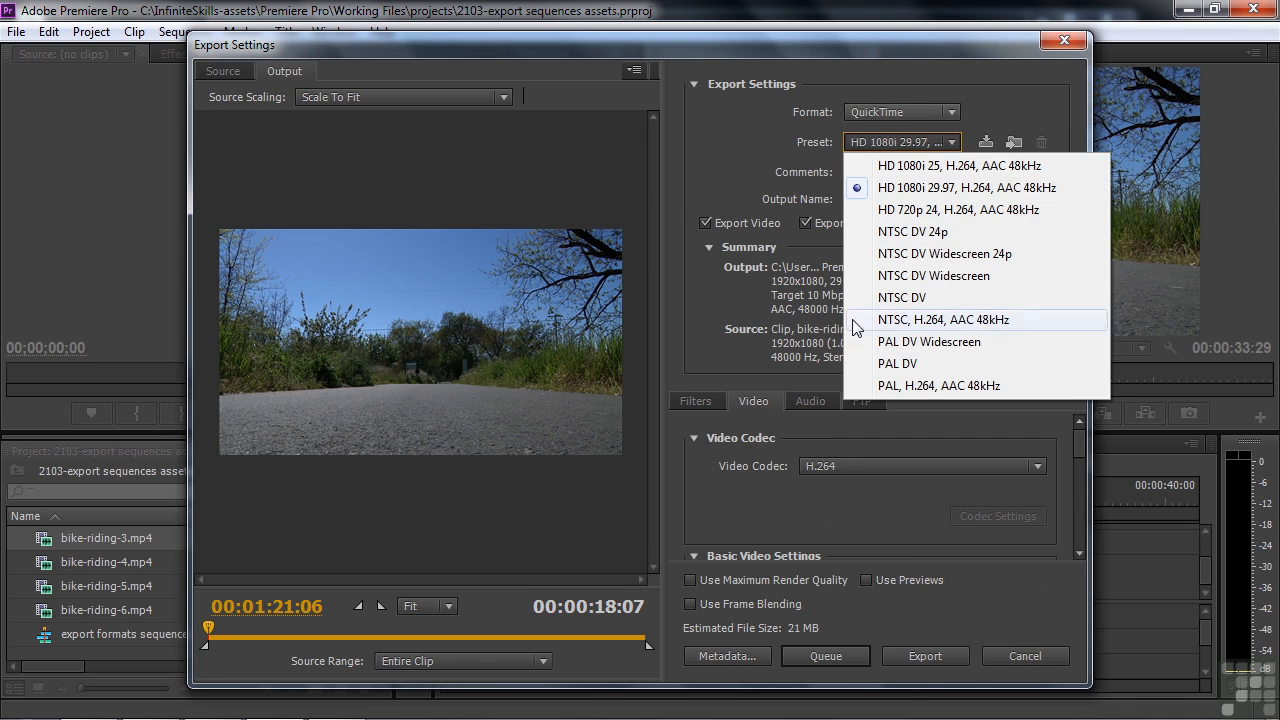
pyautogui.click(709, 301)
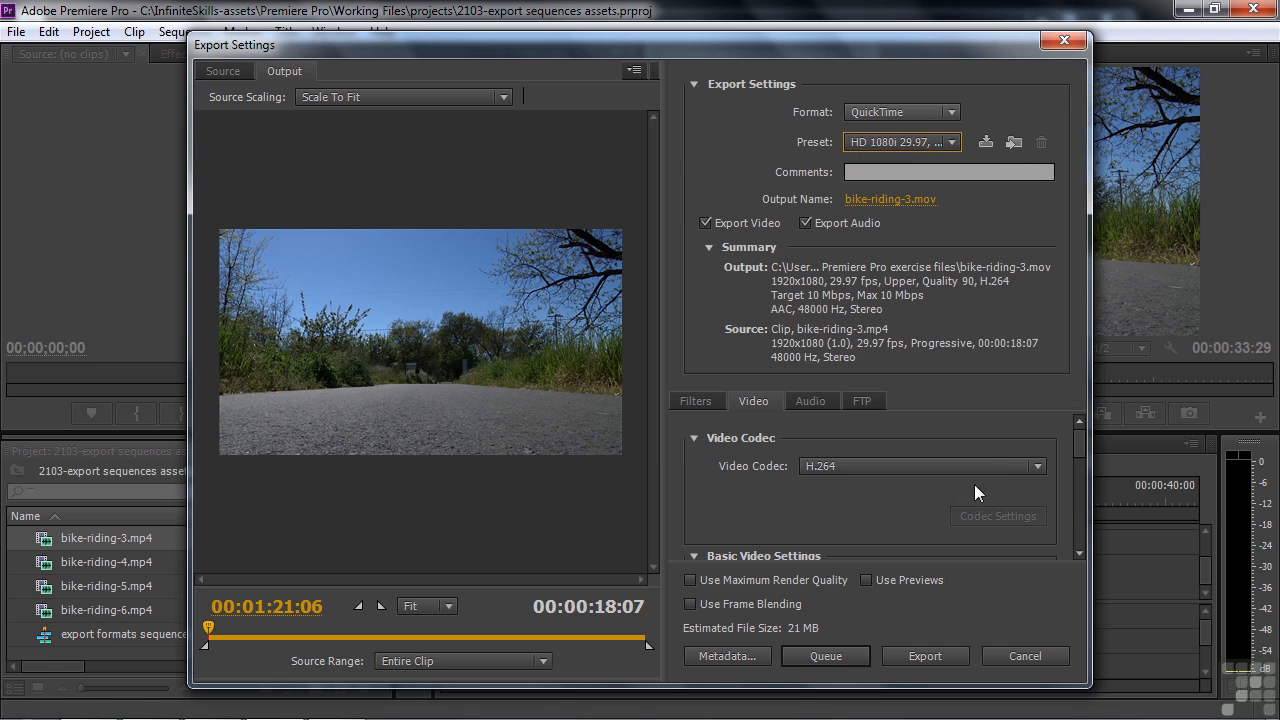
pyautogui.click(1037, 466)
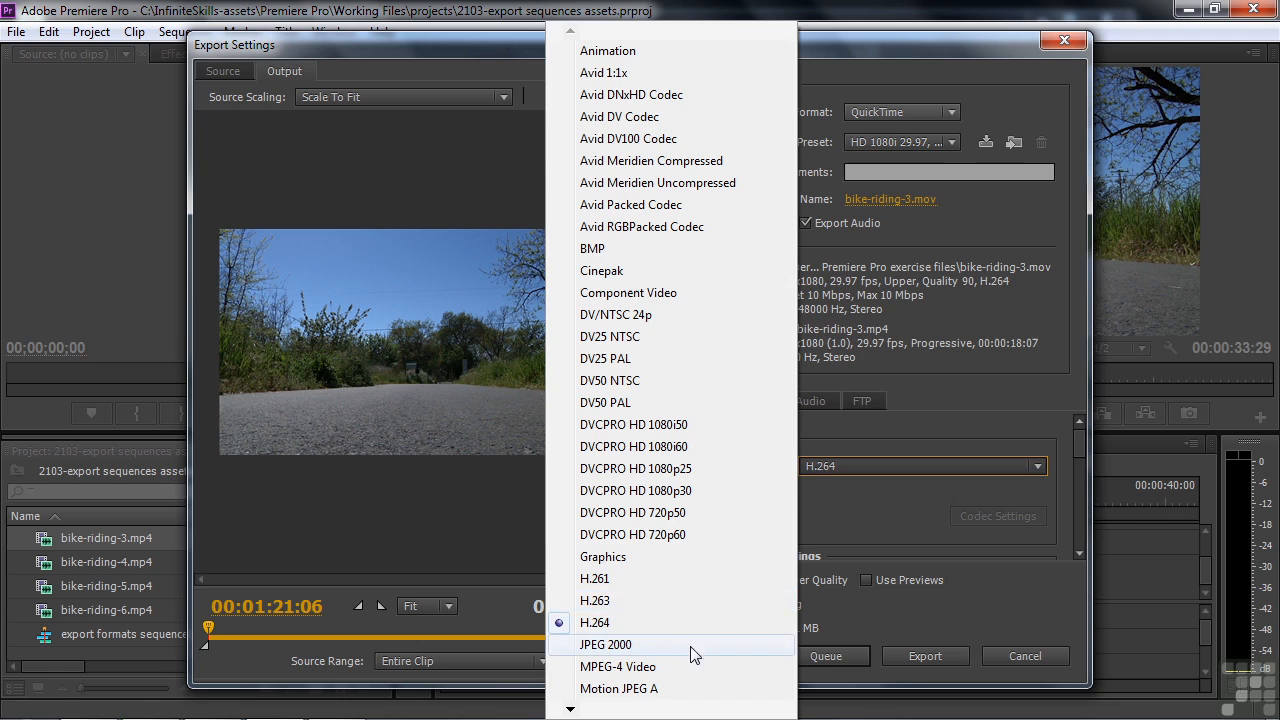
pyautogui.click(700, 688)
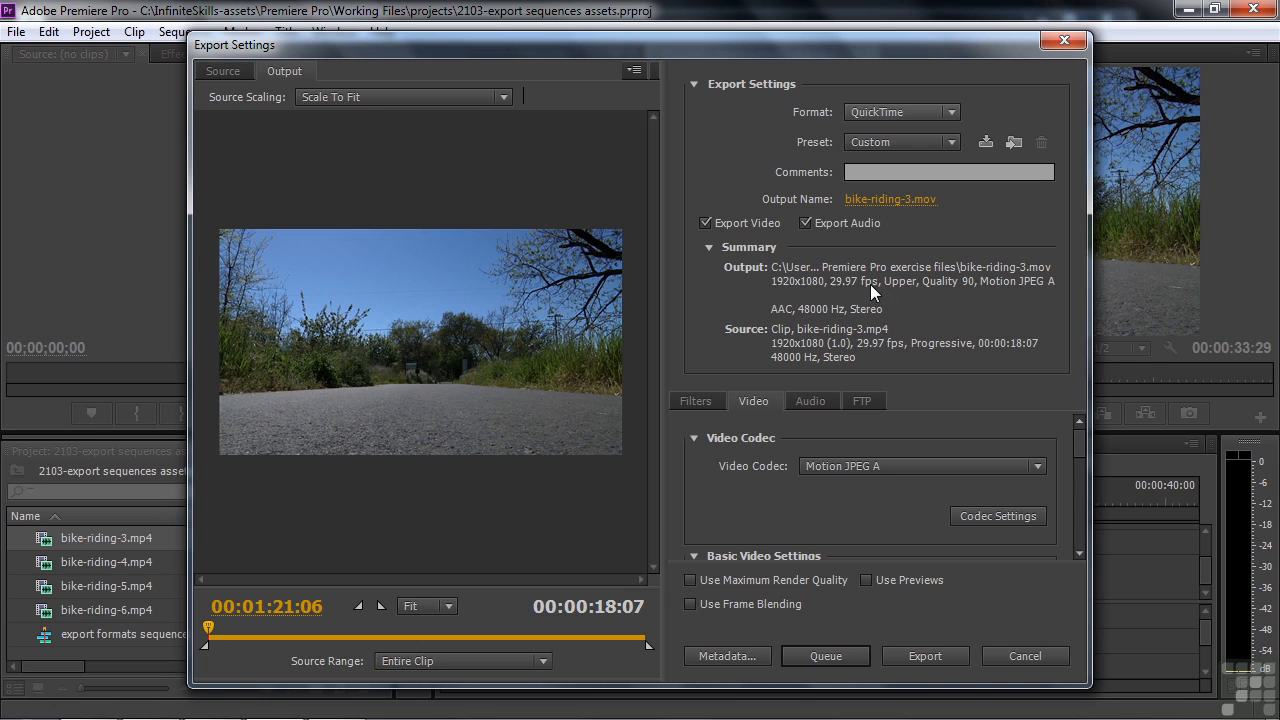
# Step: Review the remaining video settings and the available audio codecs, keeping AAC
pyautogui.moveTo(1075, 449); pyautogui.dragTo(902, 413)
pyautogui.click(810, 401)
pyautogui.click(1008, 470)
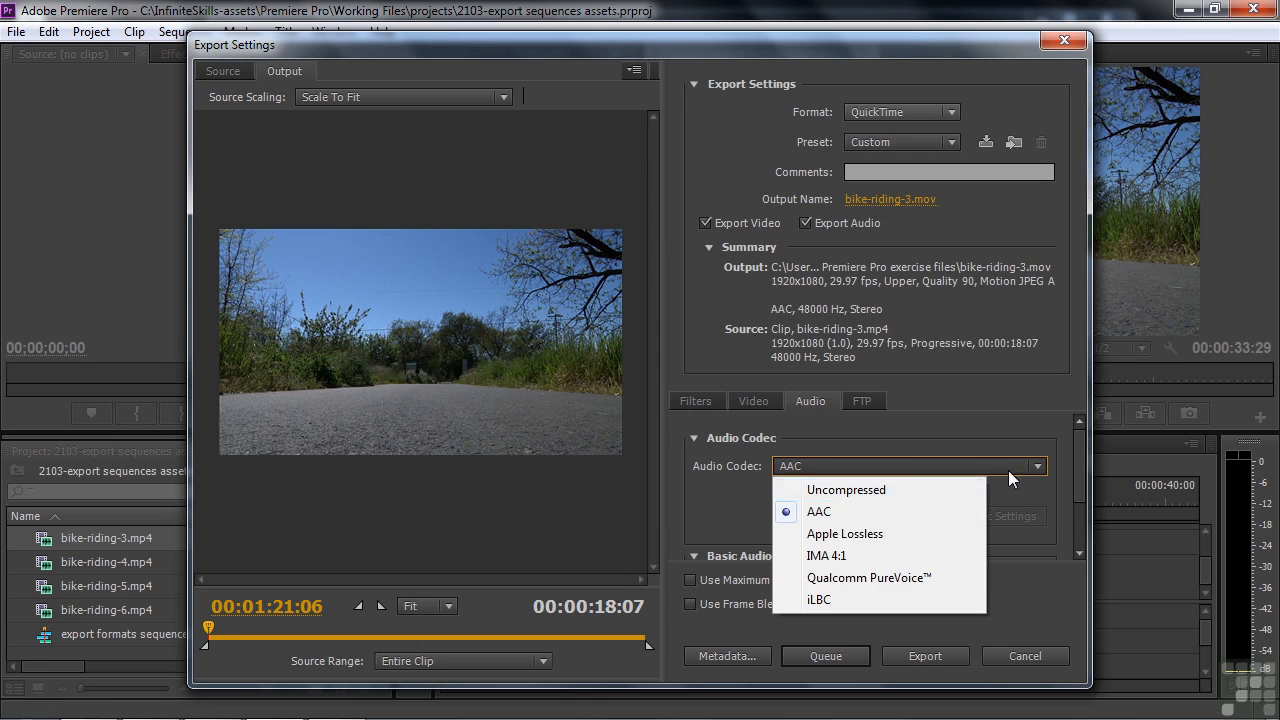
pyautogui.click(868, 509)
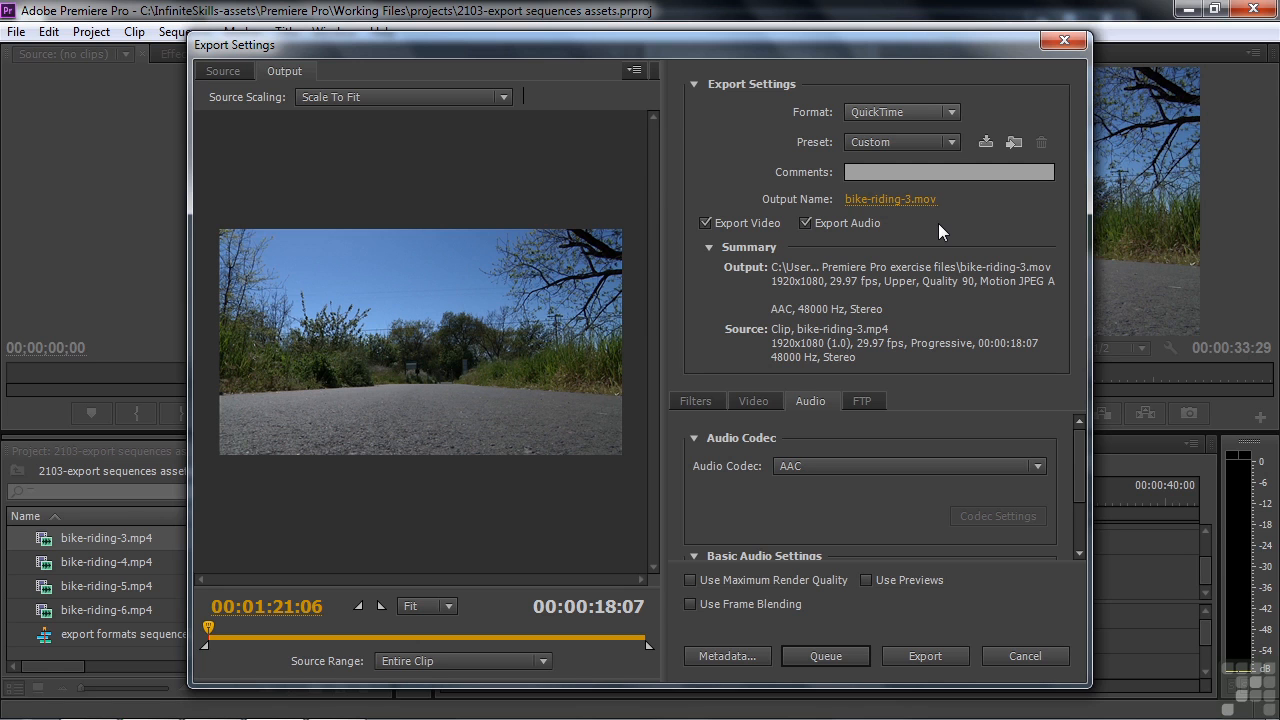
# Step: Check the save location of bike-riding-3.mov, add the export to the Adobe Media Encoder queue and return to Premiere Pro
pyautogui.click(880, 199)
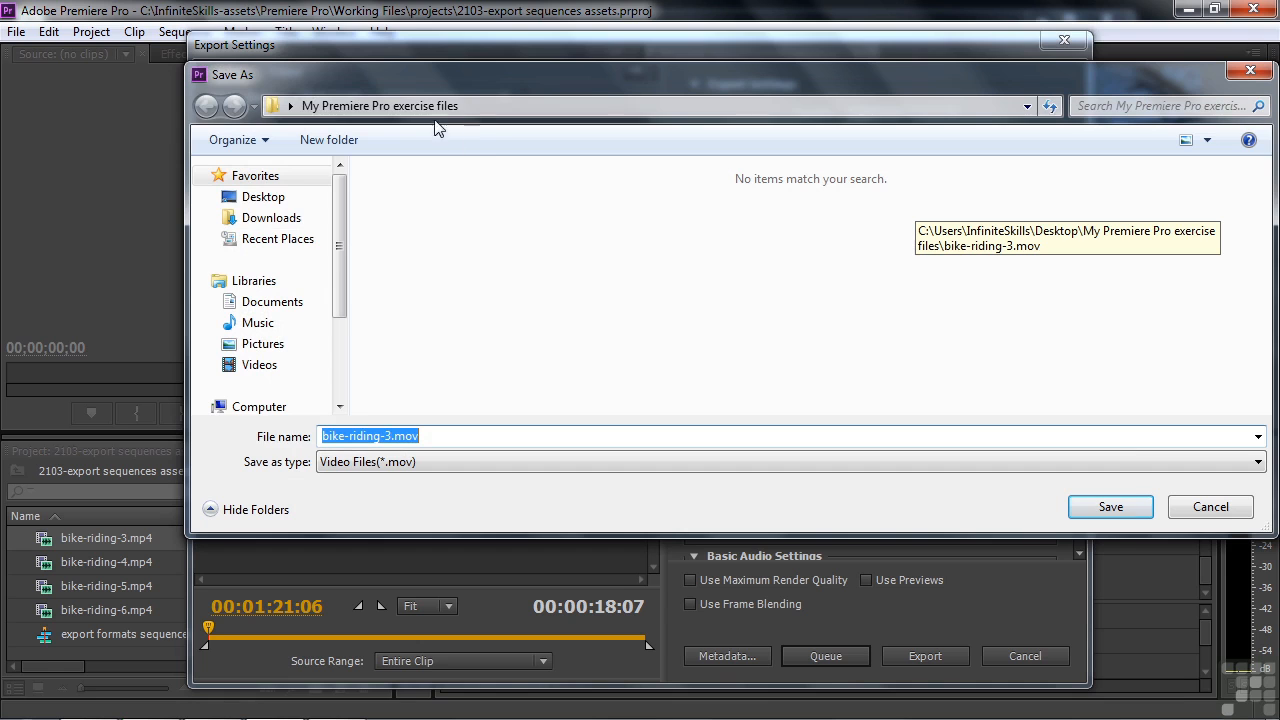
pyautogui.click(1205, 508)
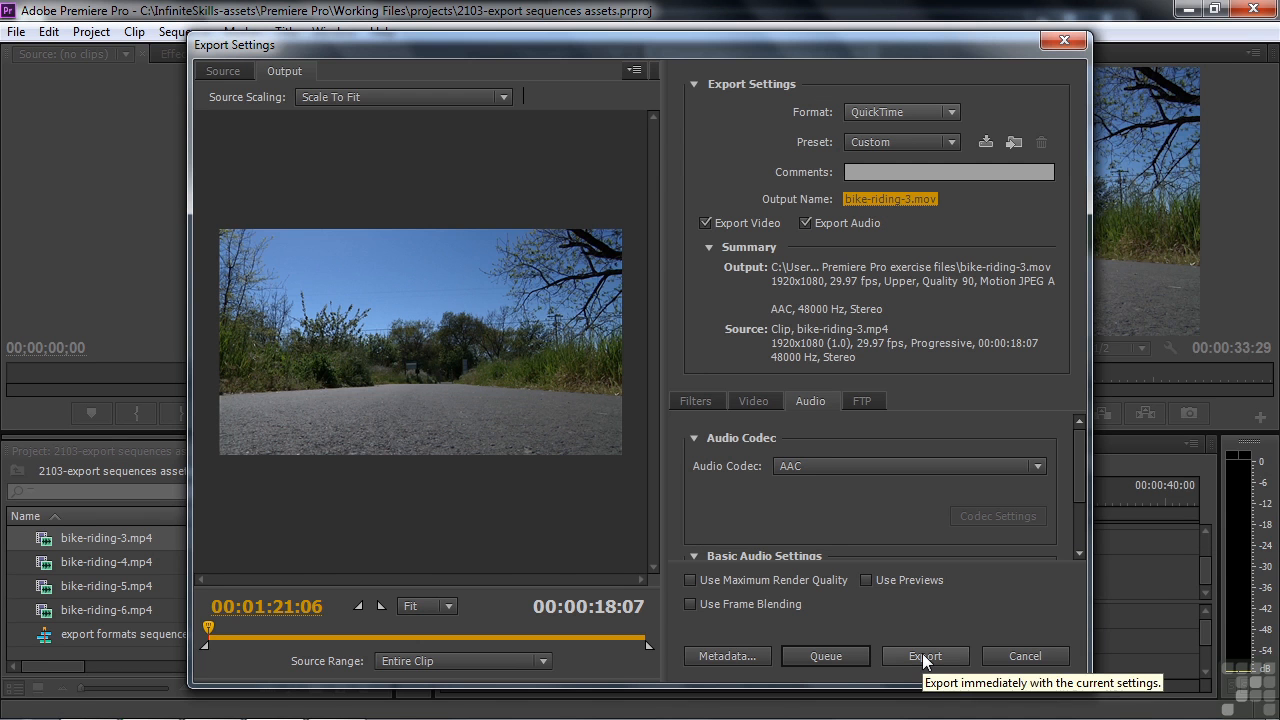
pyautogui.click(826, 656)
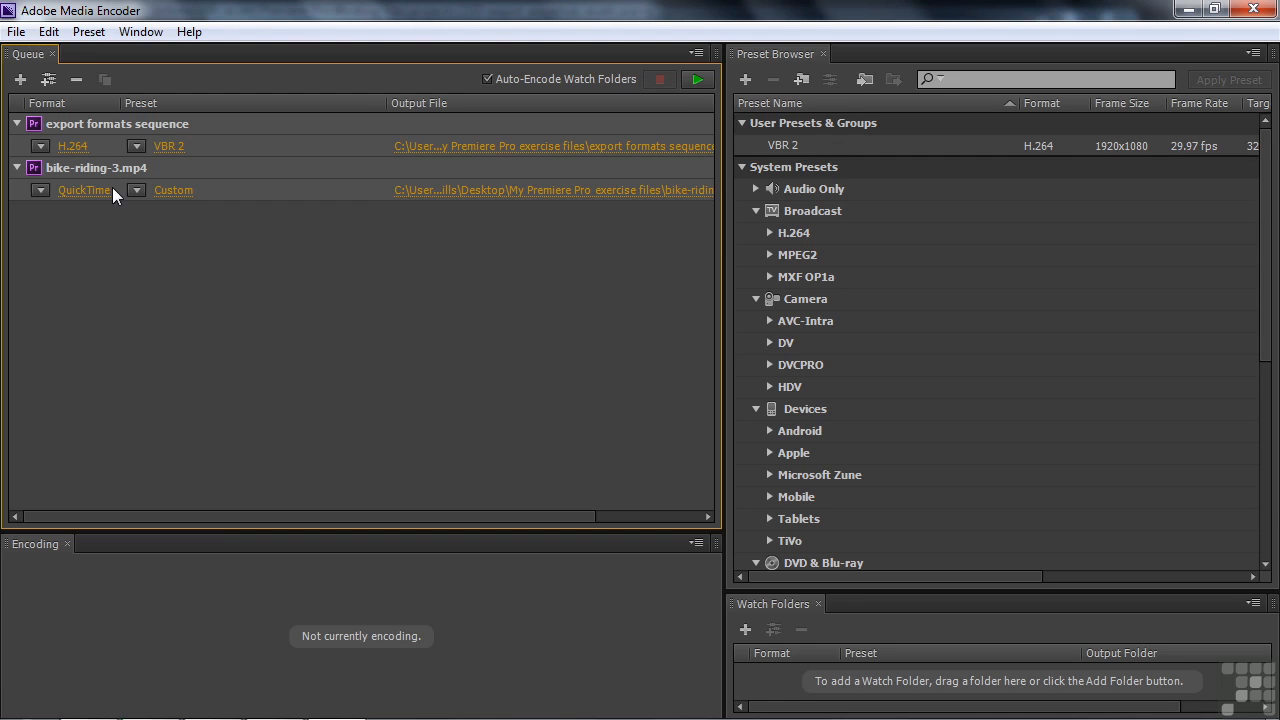
pyautogui.click(1189, 10)
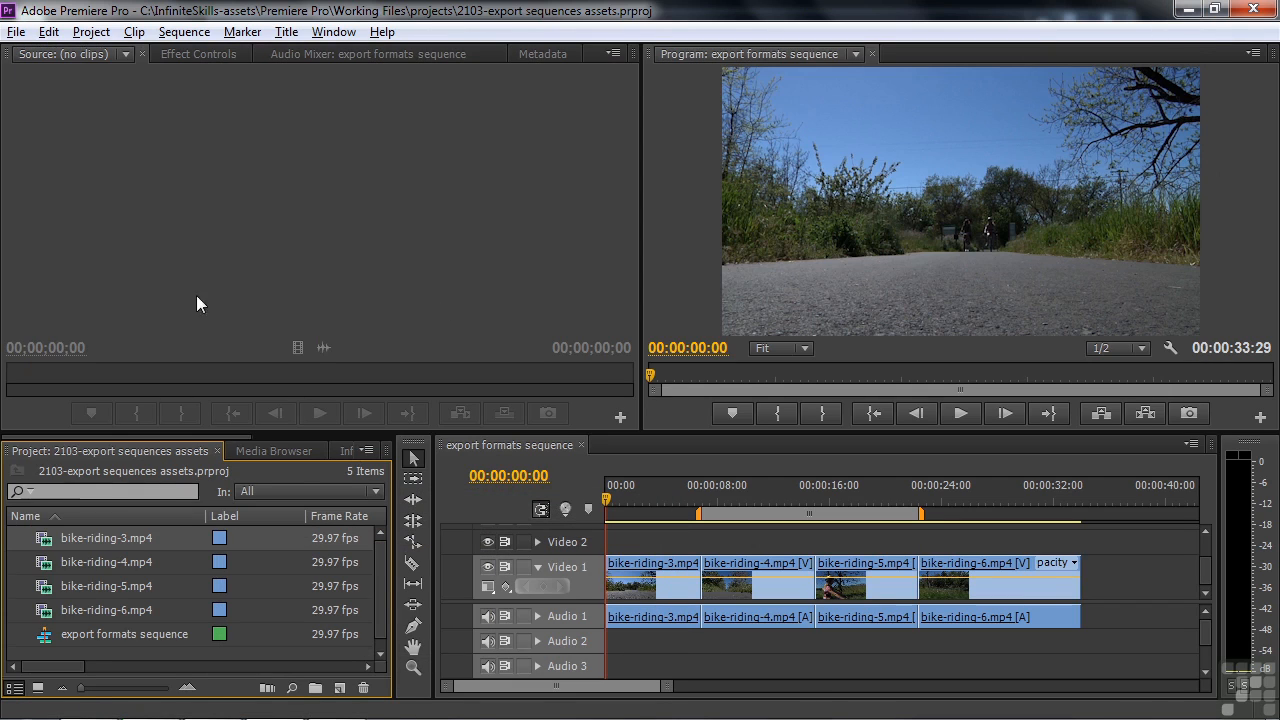
# Step: Open bike-riding-5.mp4 in the Source Monitor and mark an in/out range of about 00:00:06:26 ending at 00:00:47:28
pyautogui.doubleClick(49, 590)
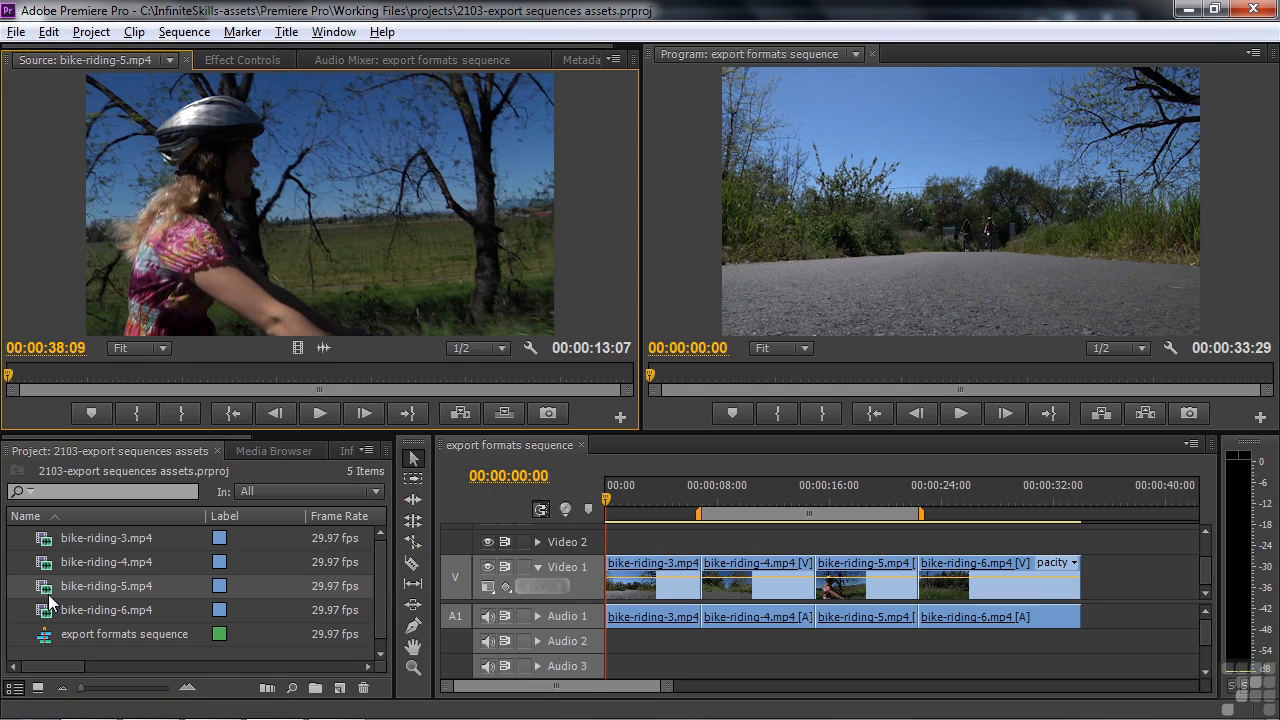
pyautogui.moveTo(8, 375)
pyautogui.mouseDown()
pyautogui.moveTo(506, 374)
pyautogui.moveTo(462, 375)
pyautogui.mouseUp()
pyautogui.click(137, 413)
pyautogui.click(184, 413)
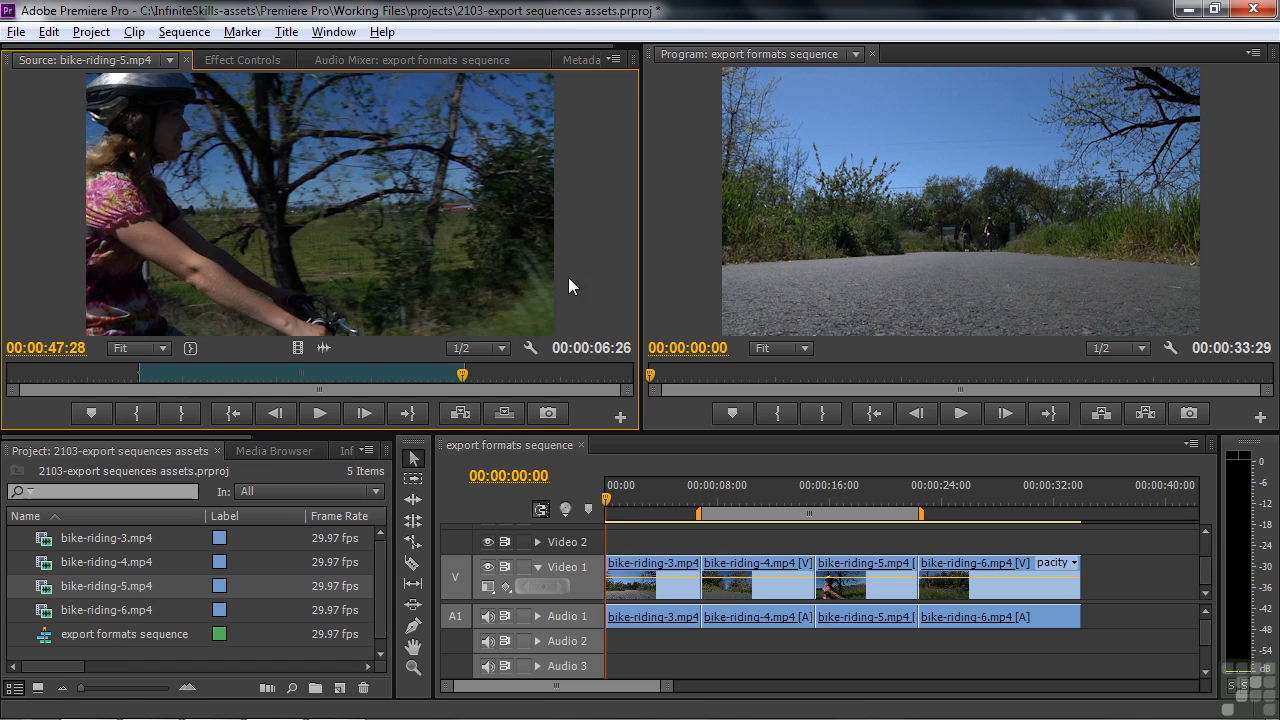
# Step: Open the media export settings for bike-riding-5.mp4 and set the source range to Clip In/Out
pyautogui.click(17, 33)
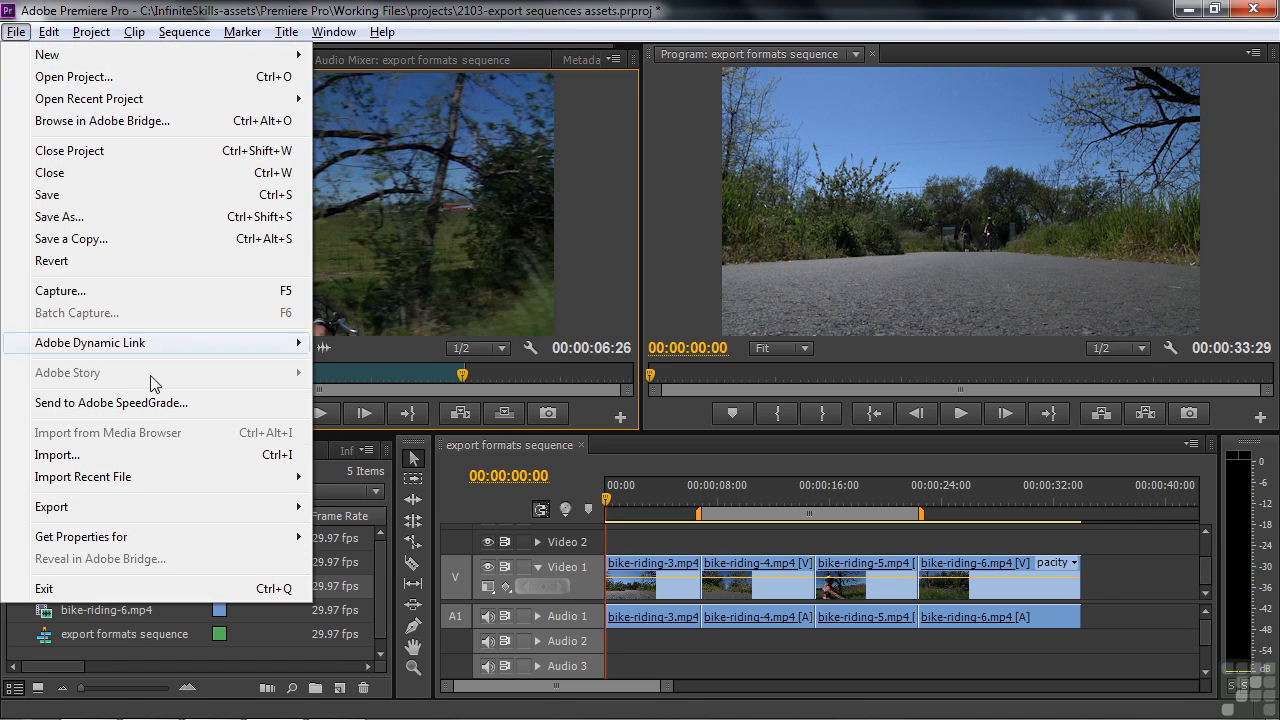
pyautogui.moveTo(178, 518)
pyautogui.click(364, 506)
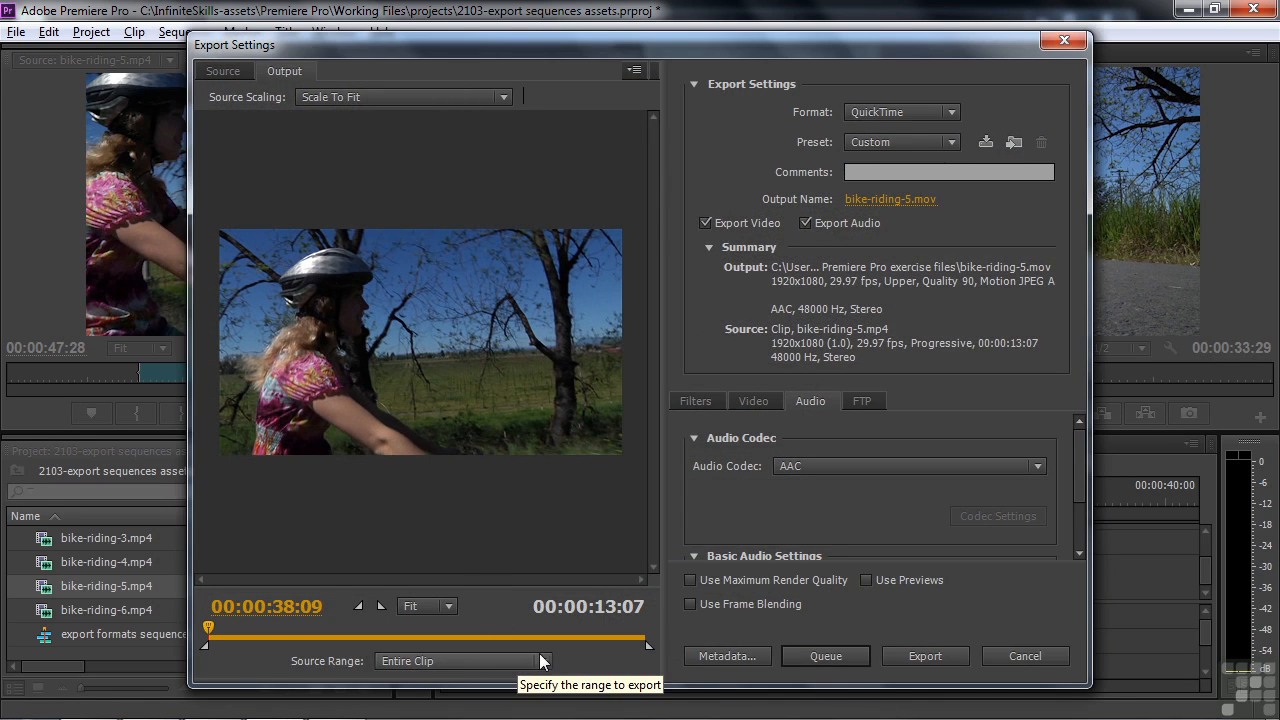
pyautogui.click(541, 662)
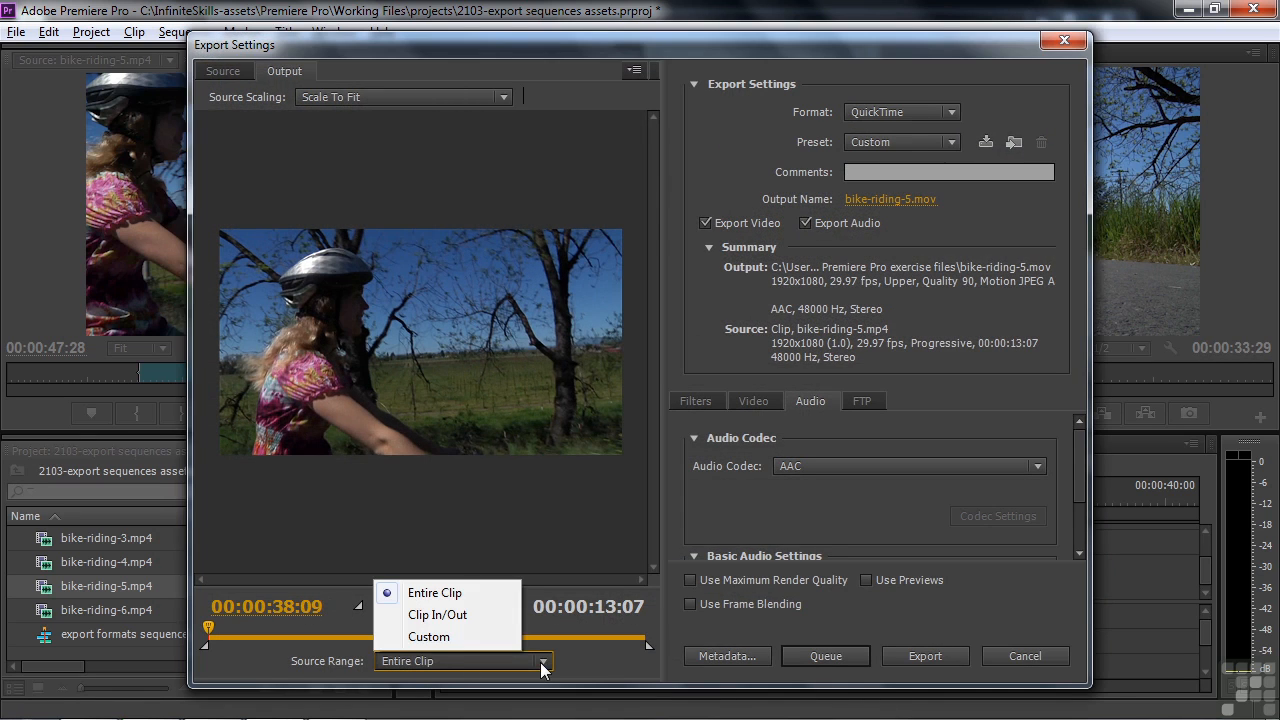
pyautogui.click(476, 615)
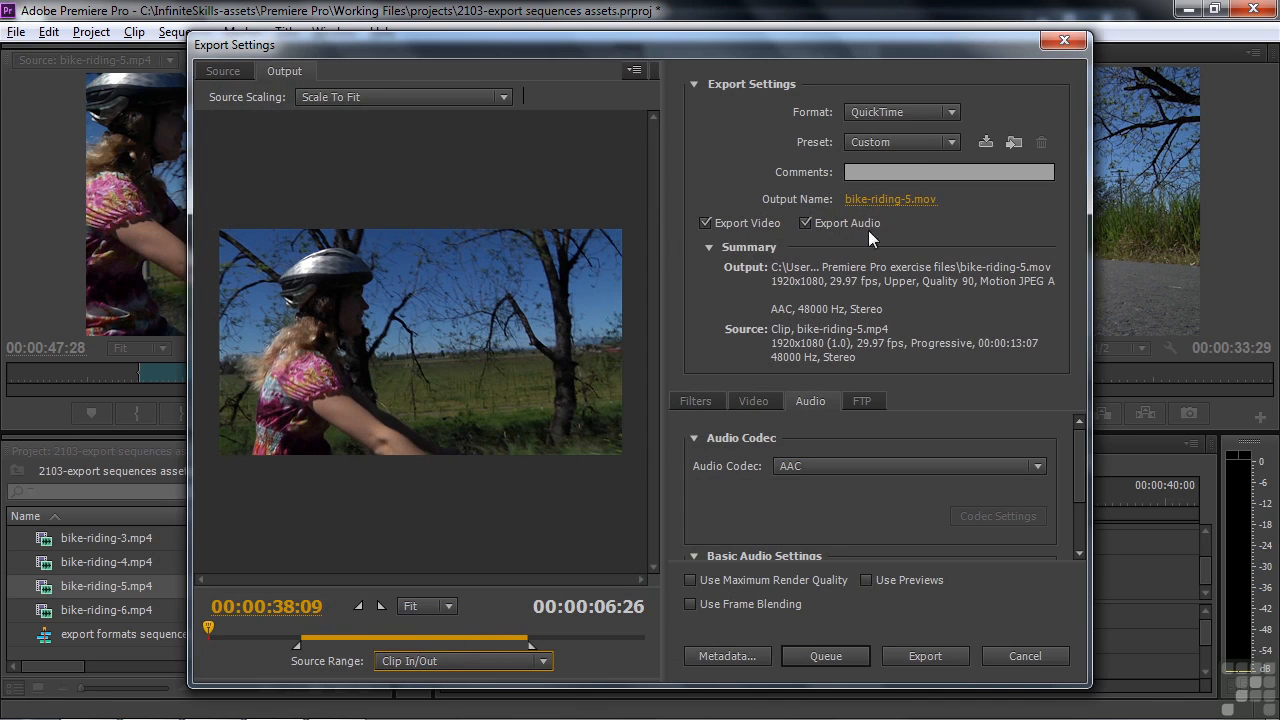
# Step: Set the export format to AVI with the NTSC DV Widescreen preset
pyautogui.click(950, 113)
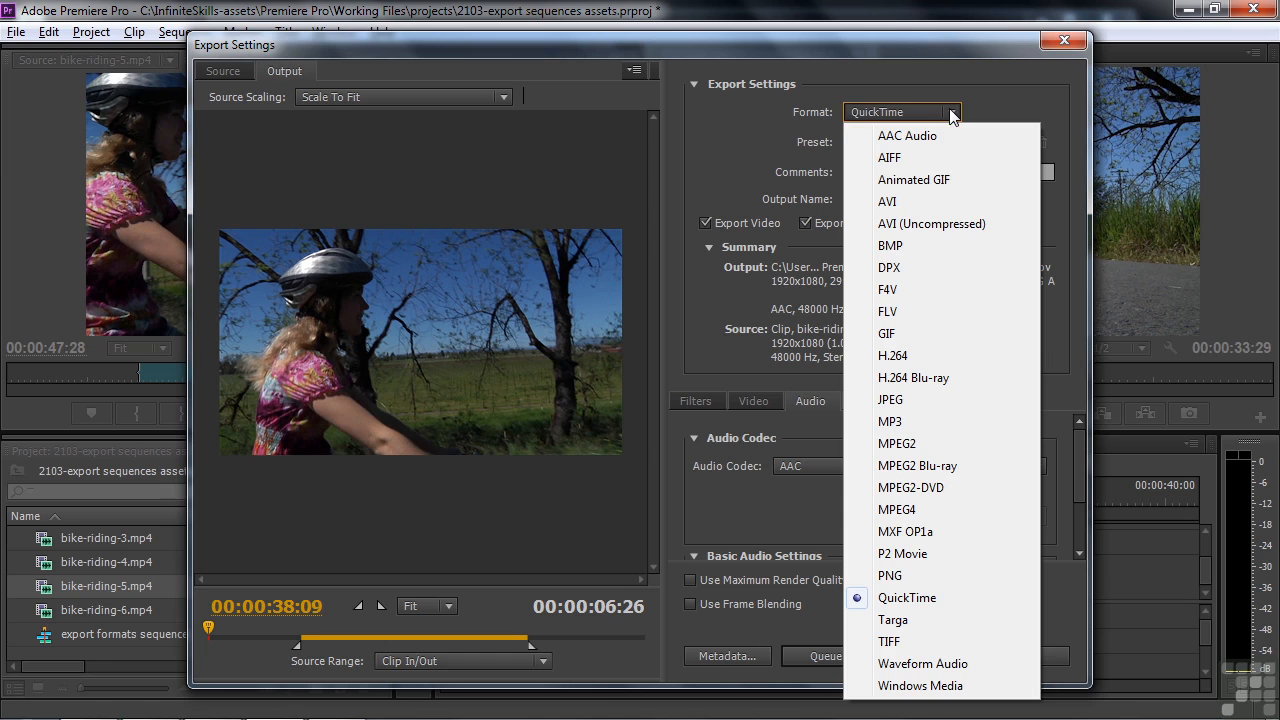
pyautogui.click(930, 202)
pyautogui.click(956, 141)
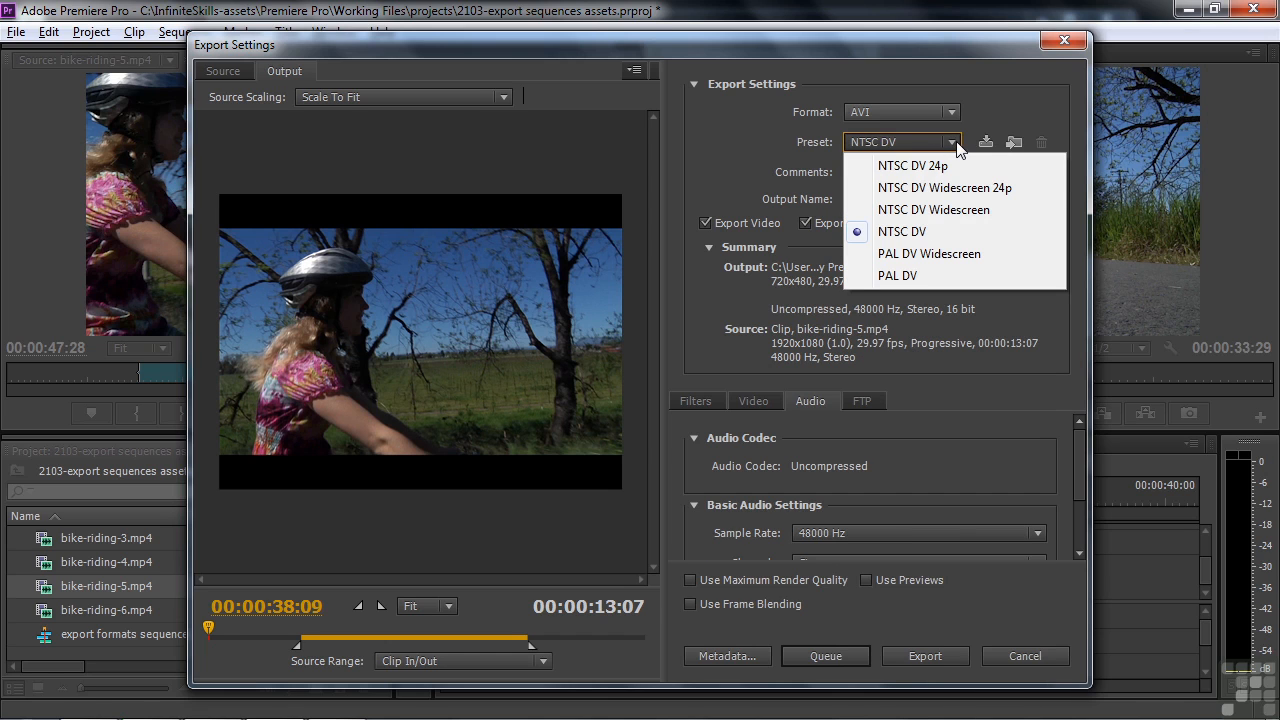
pyautogui.click(958, 209)
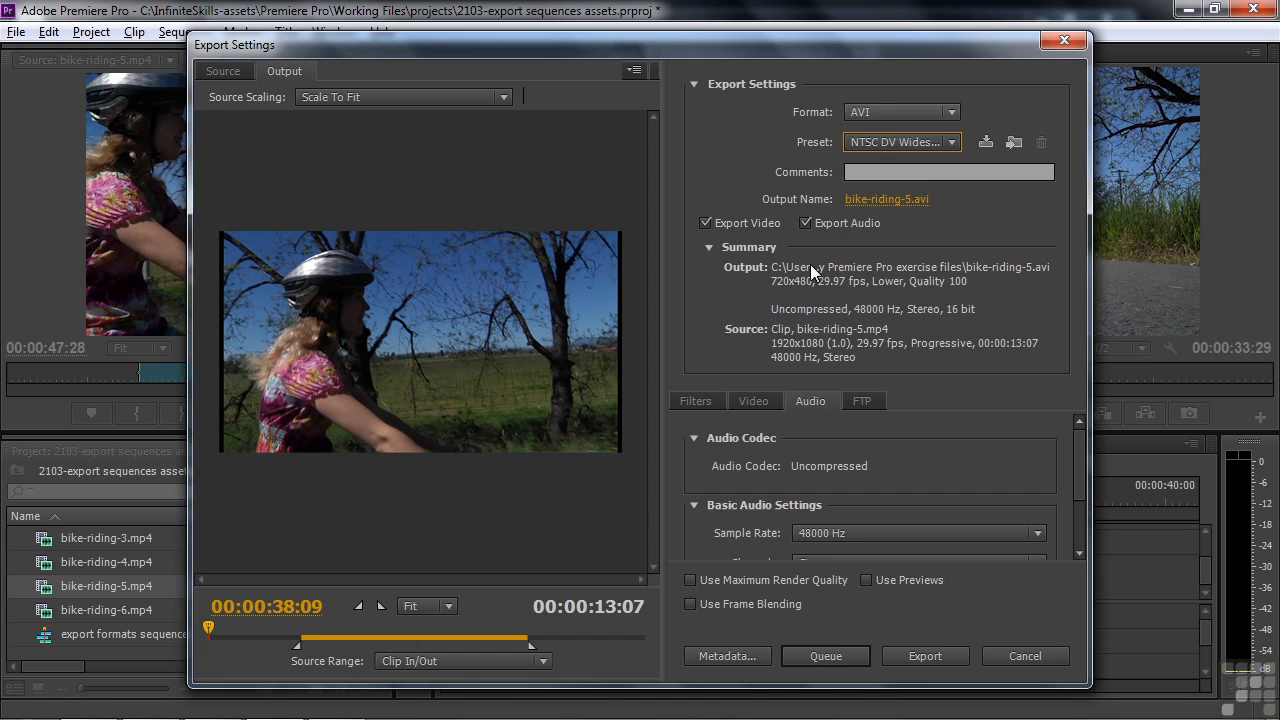
# Step: Set the AVI video codec to Uncompressed UYVY 422 8bit and check the frame size and frame rate settings
pyautogui.click(754, 403)
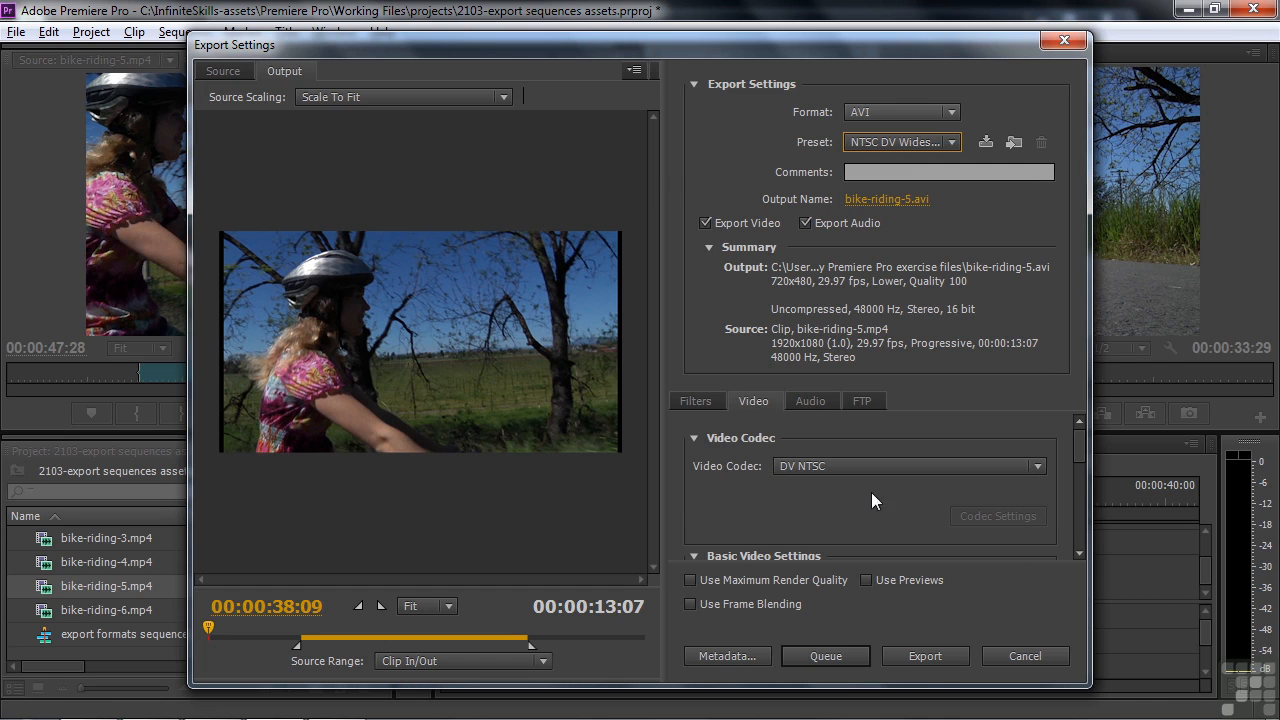
pyautogui.moveTo(1079, 444); pyautogui.dragTo(1075, 412)
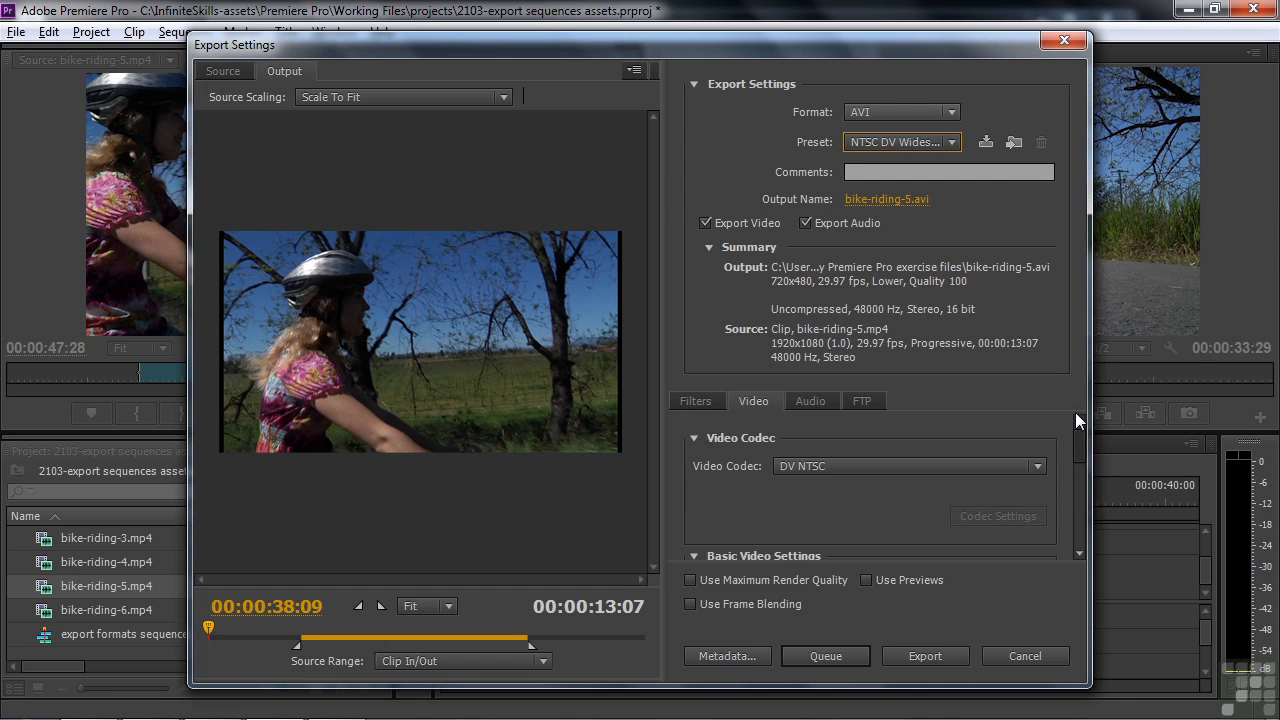
pyautogui.click(1039, 466)
pyautogui.click(940, 397)
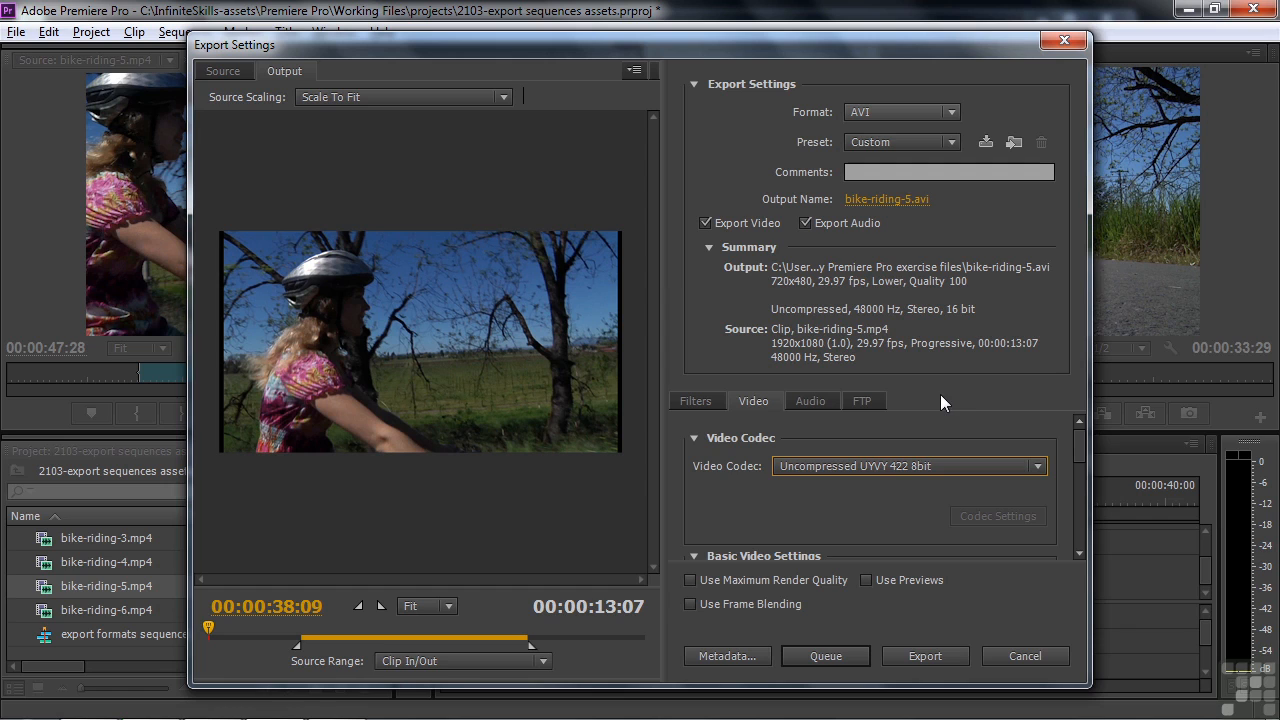
pyautogui.moveTo(1082, 444); pyautogui.dragTo(1073, 482)
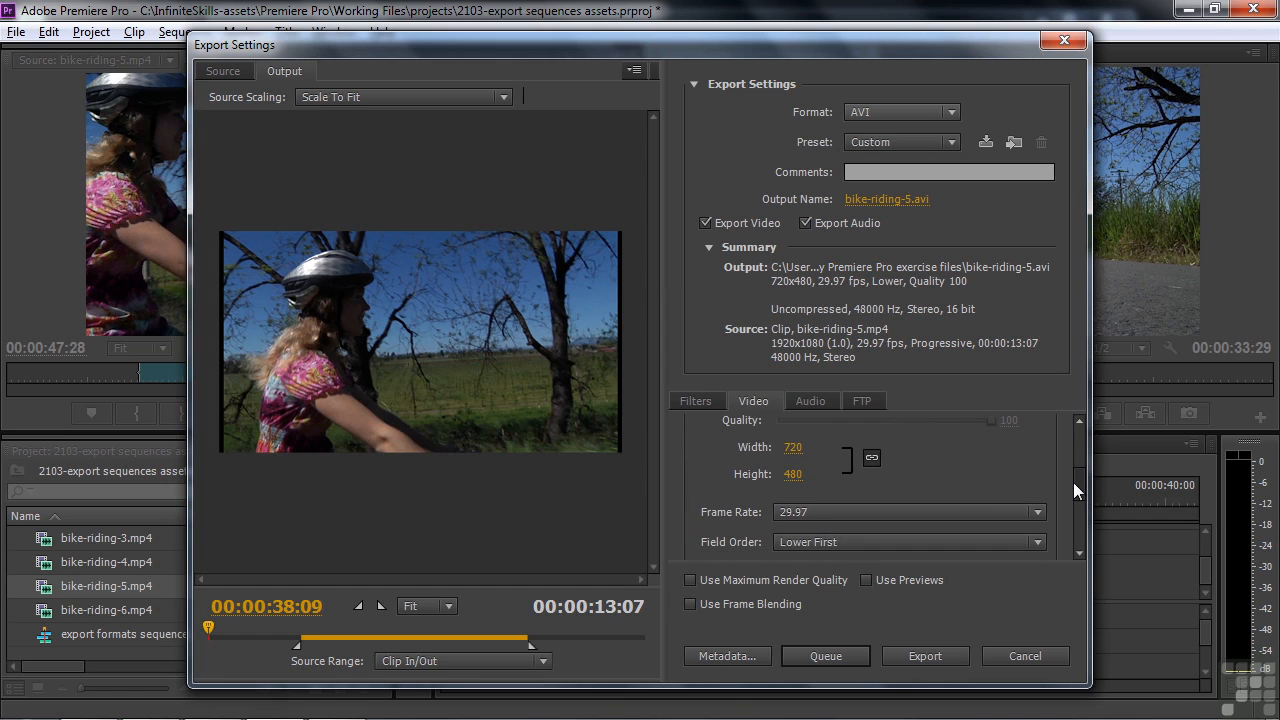
# Step: Unlink the AVI frame's width and height and set the frame size to 1920 x 1080
pyautogui.click(872, 457)
pyautogui.click(793, 447)
pyautogui.write('1920')
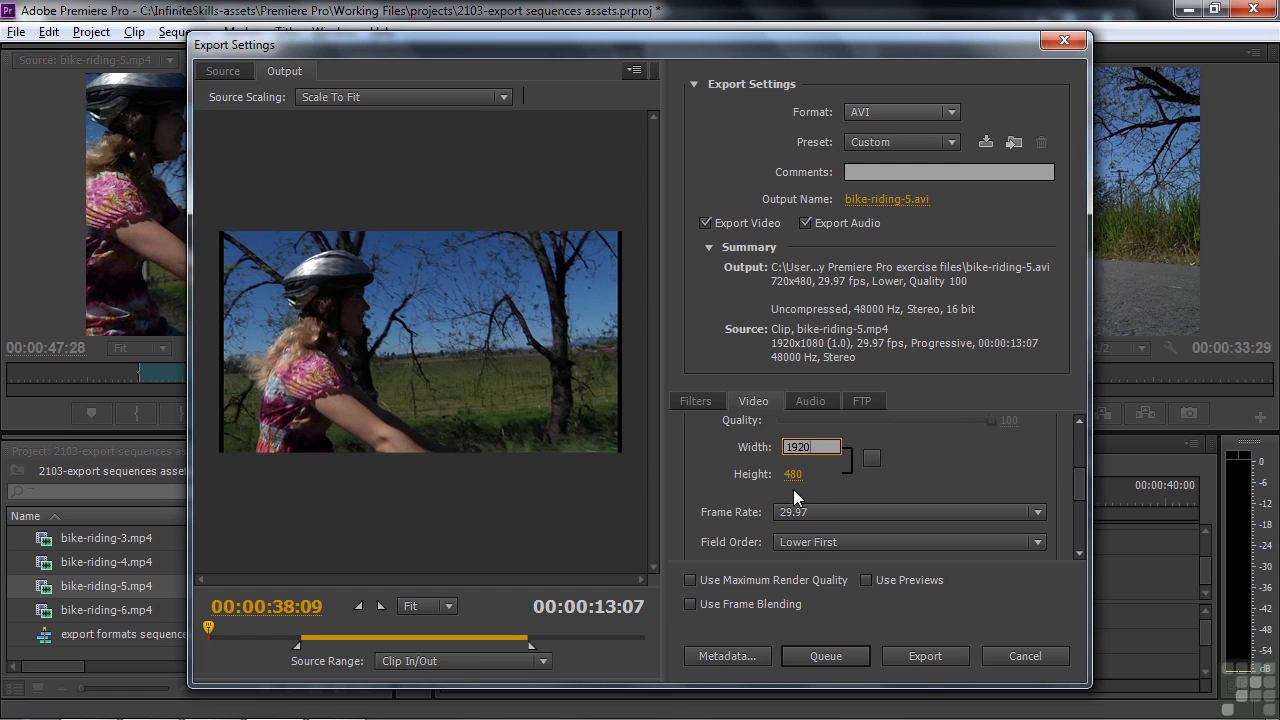
pyautogui.click(793, 474)
pyautogui.write('1080')
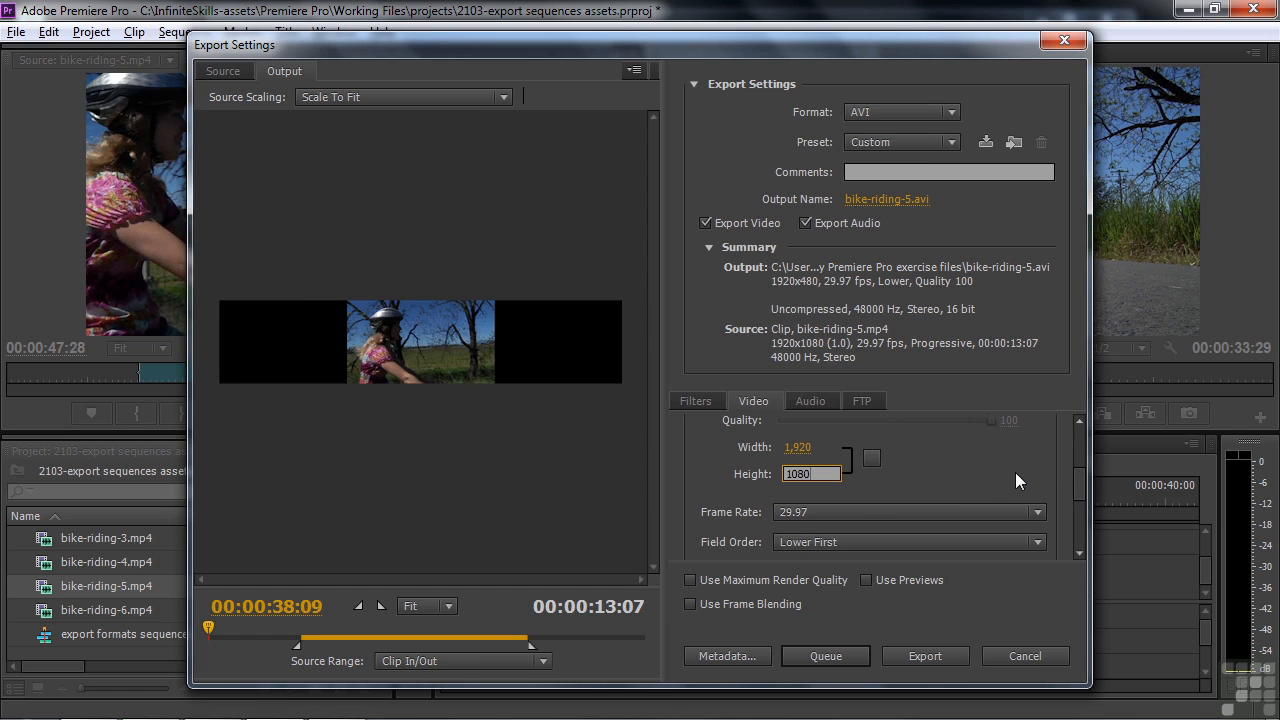
pyautogui.press('Return')
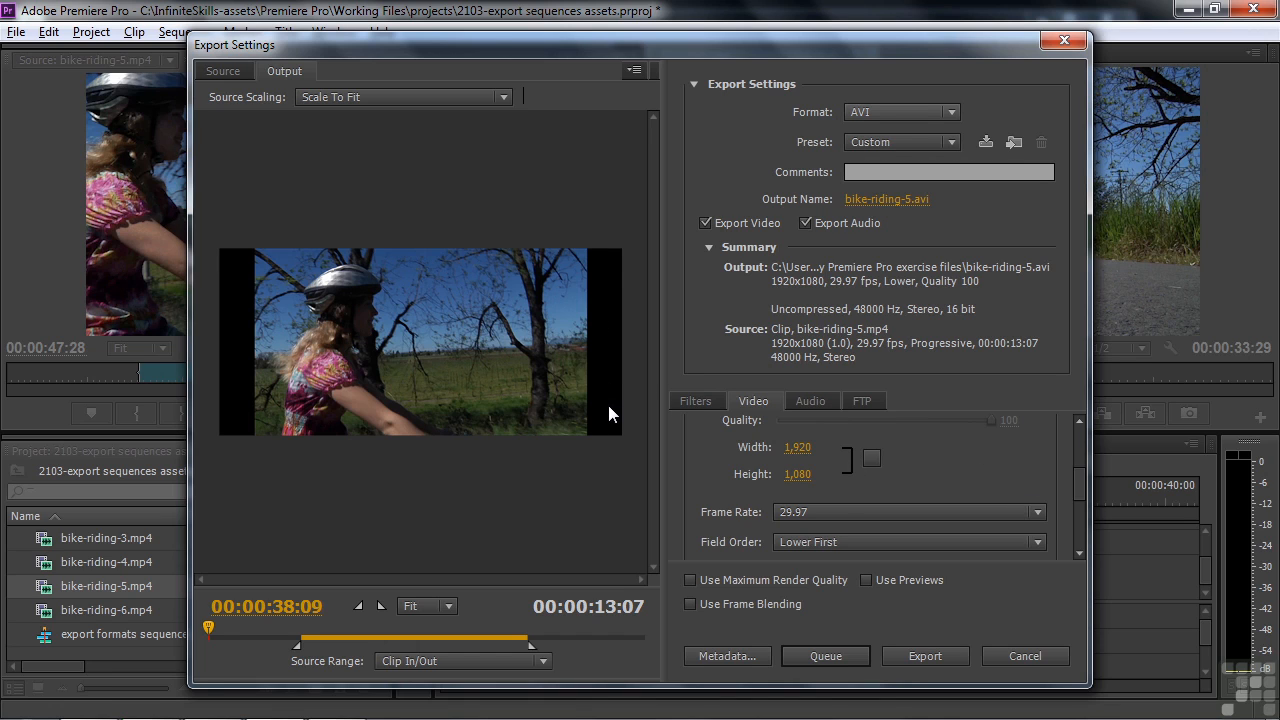
# Step: Set the pixel aspect ratio of the AVI export to Square Pixels (1.0)
pyautogui.moveTo(1084, 479); pyautogui.dragTo(1081, 498)
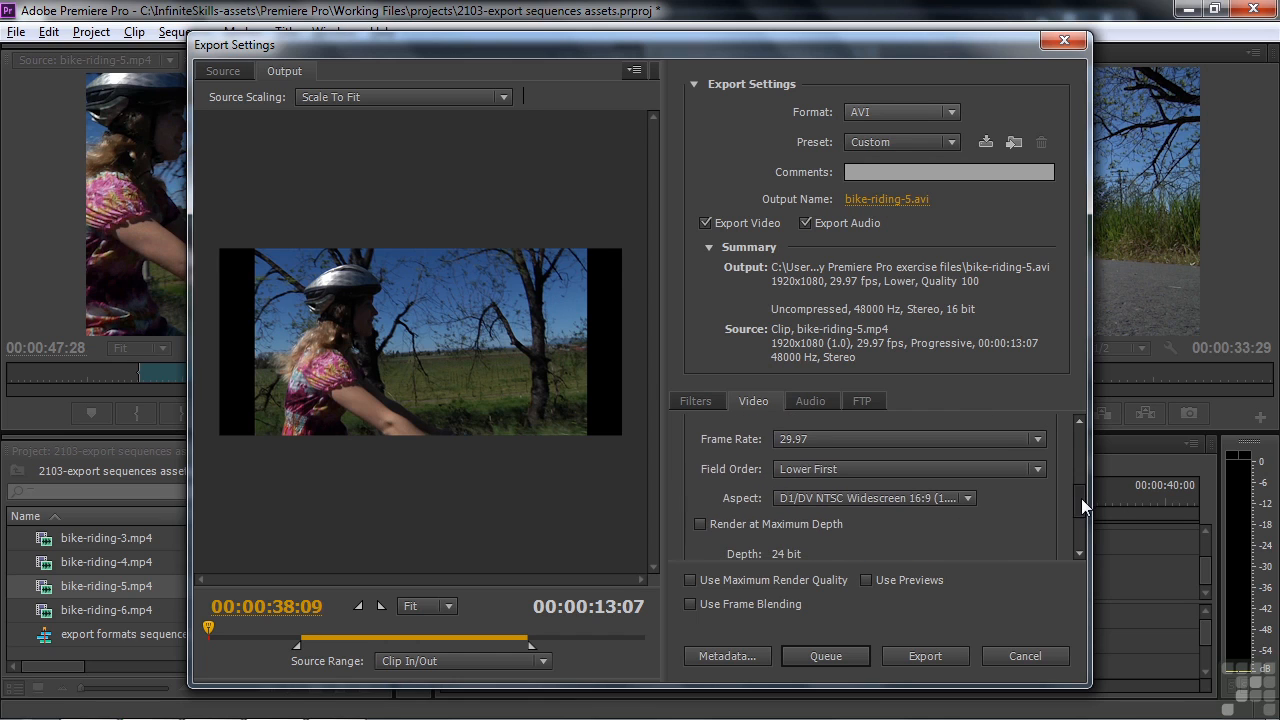
pyautogui.click(968, 499)
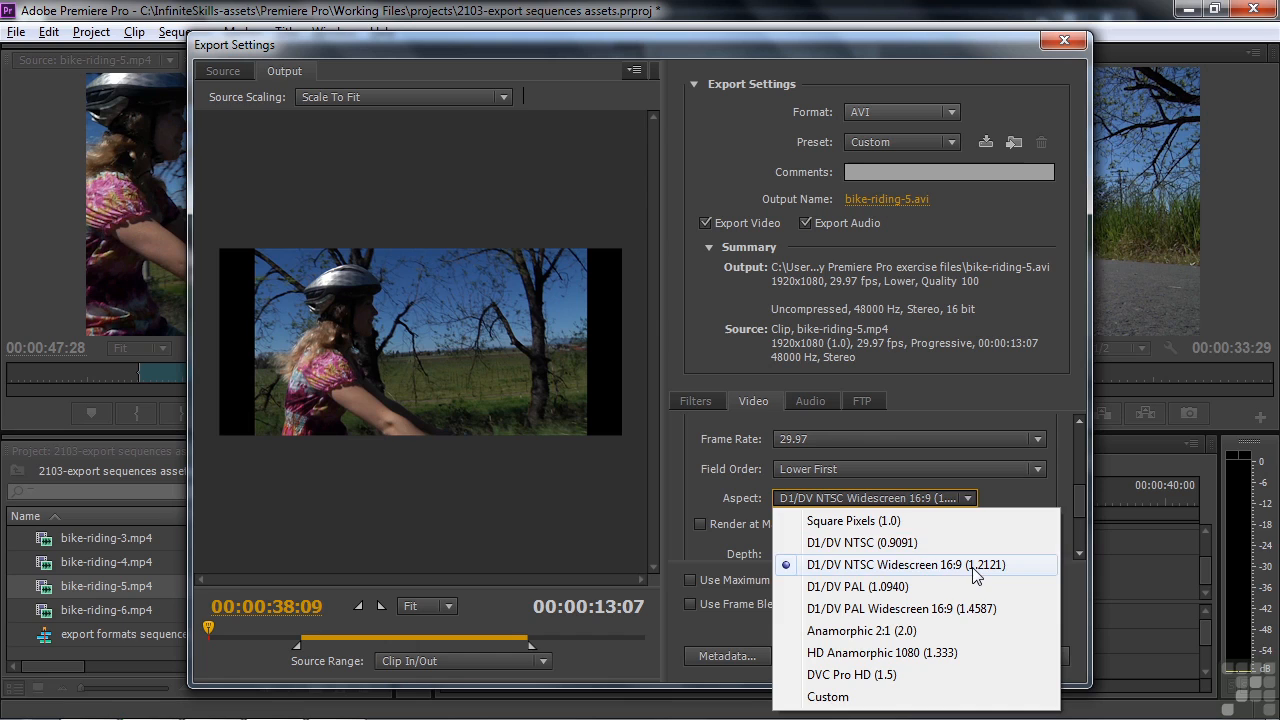
pyautogui.click(899, 522)
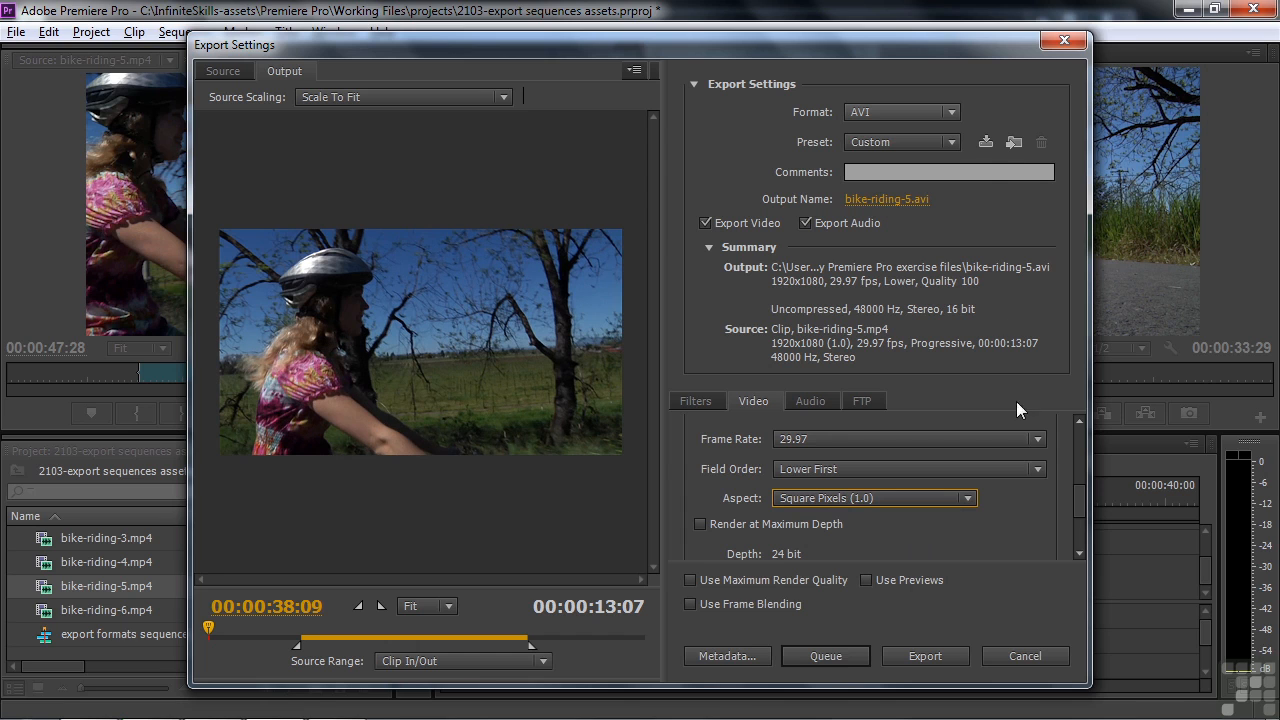
# Step: Save the current AVI export settings as a preset named AVI HD
pyautogui.click(986, 143)
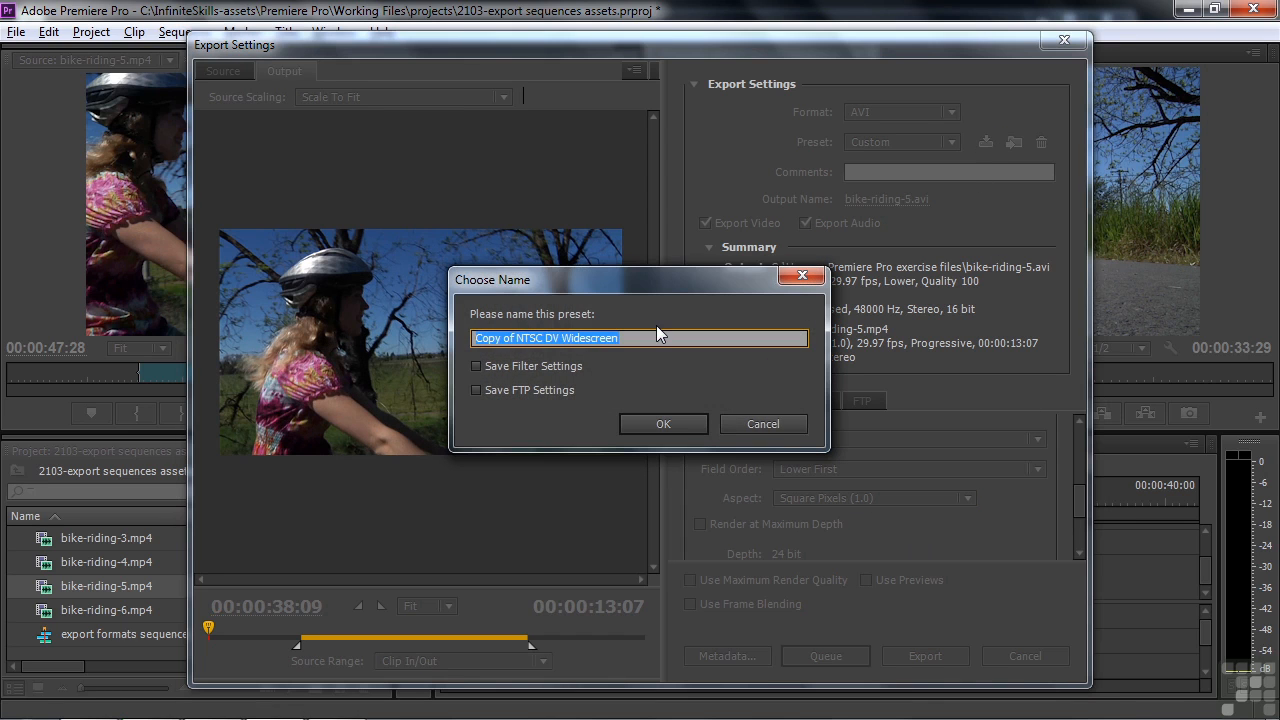
pyautogui.write('AVI HD')
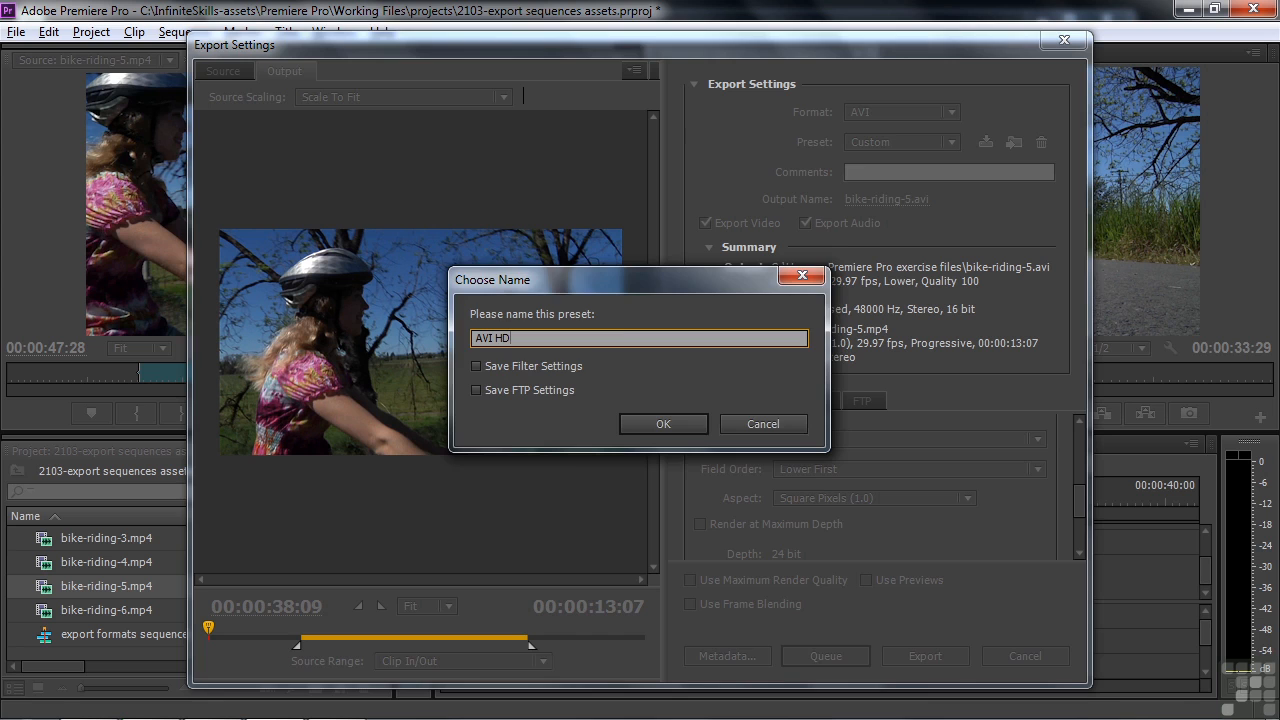
pyautogui.click(661, 421)
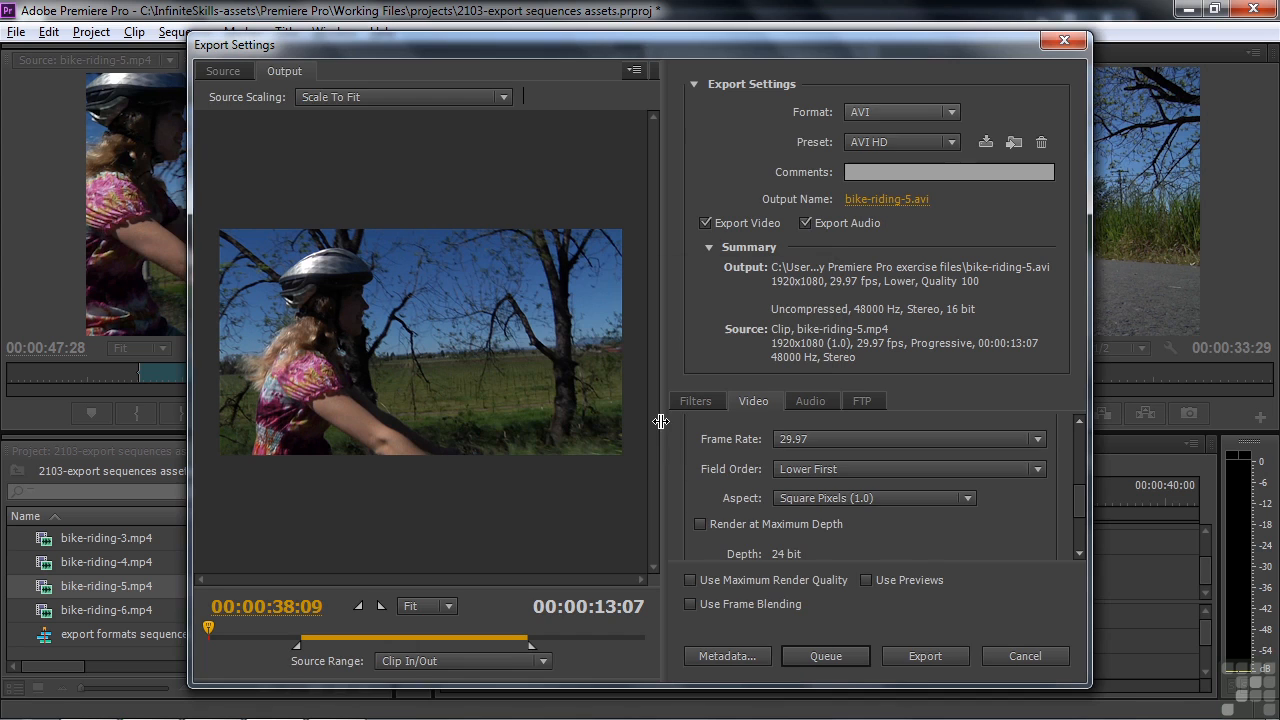
# Step: Send bike-riding-5.mp4 to the Adobe Media Encoder queue with the AVI HD preset and start encoding the queue
pyautogui.click(952, 141)
pyautogui.click(915, 196)
pyautogui.click(822, 656)
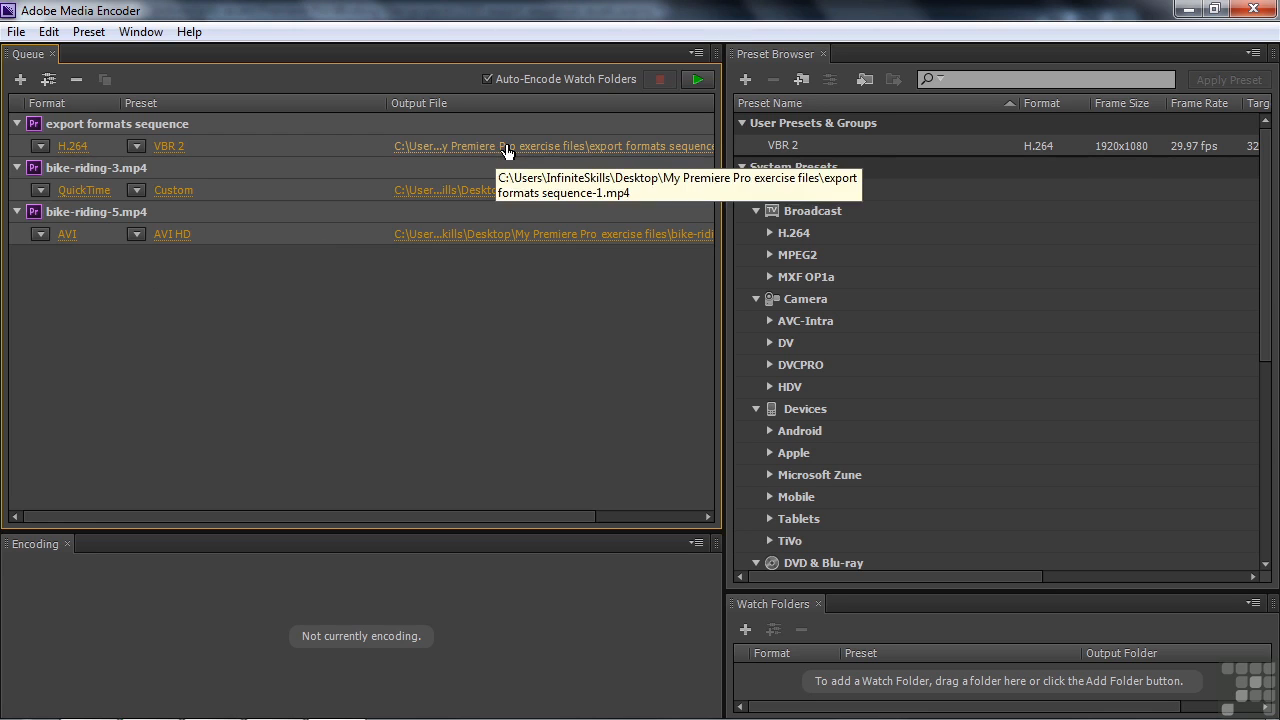
pyautogui.click(699, 80)
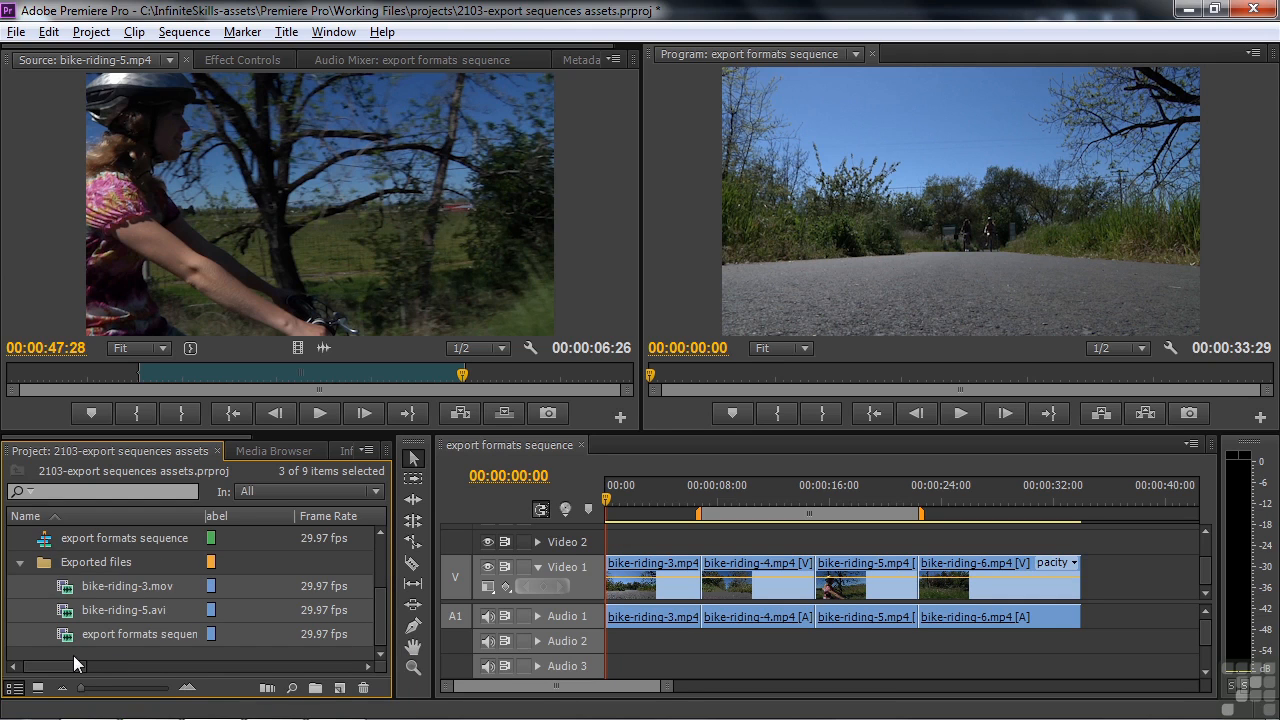
# Step: Open the exported export formats sequence-1.mp4 in the Source Monitor and compare its playback with the original timeline sequence
pyautogui.doubleClick(90, 634)
pyautogui.click(610, 494)
pyautogui.press('space')
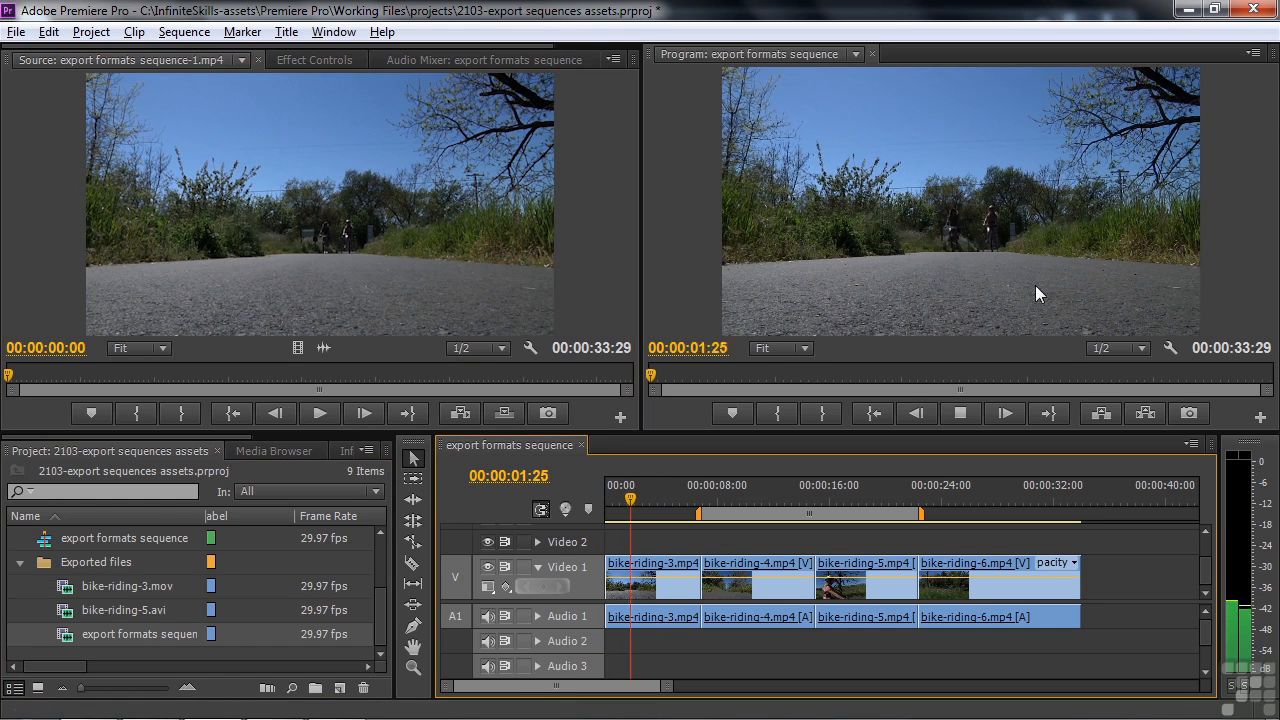
pyautogui.press('space')
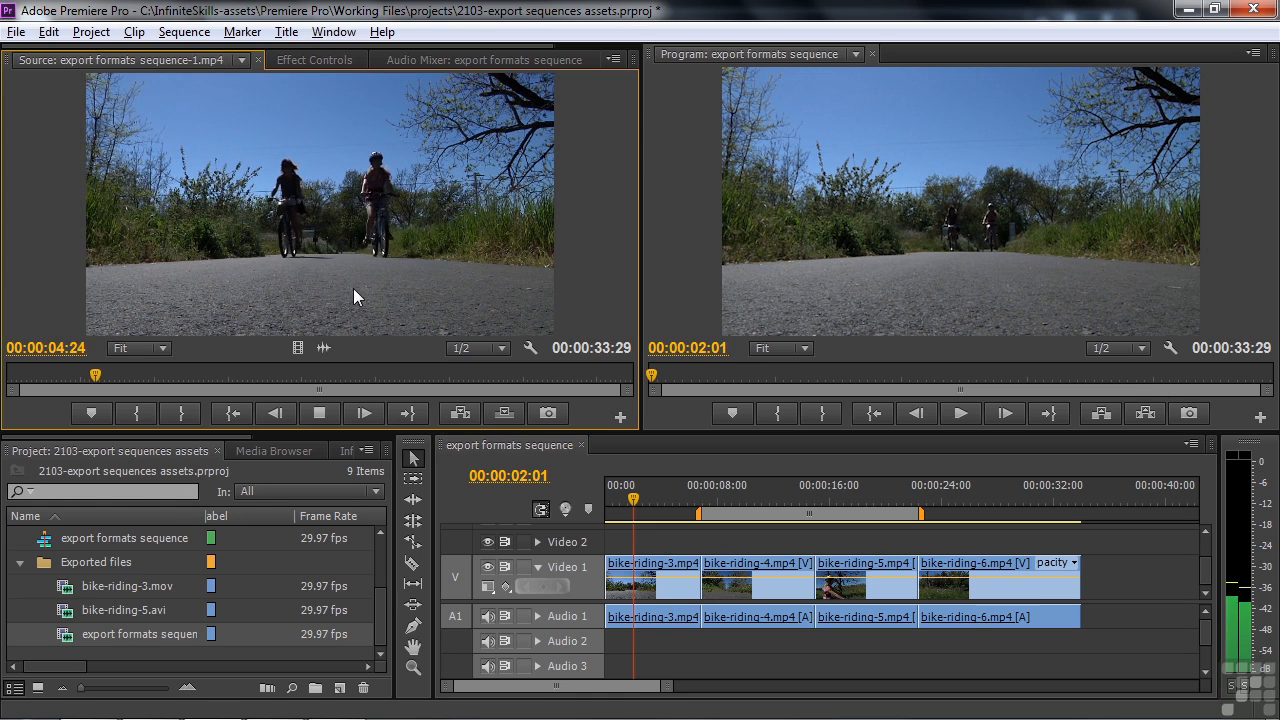
pyautogui.press('space')
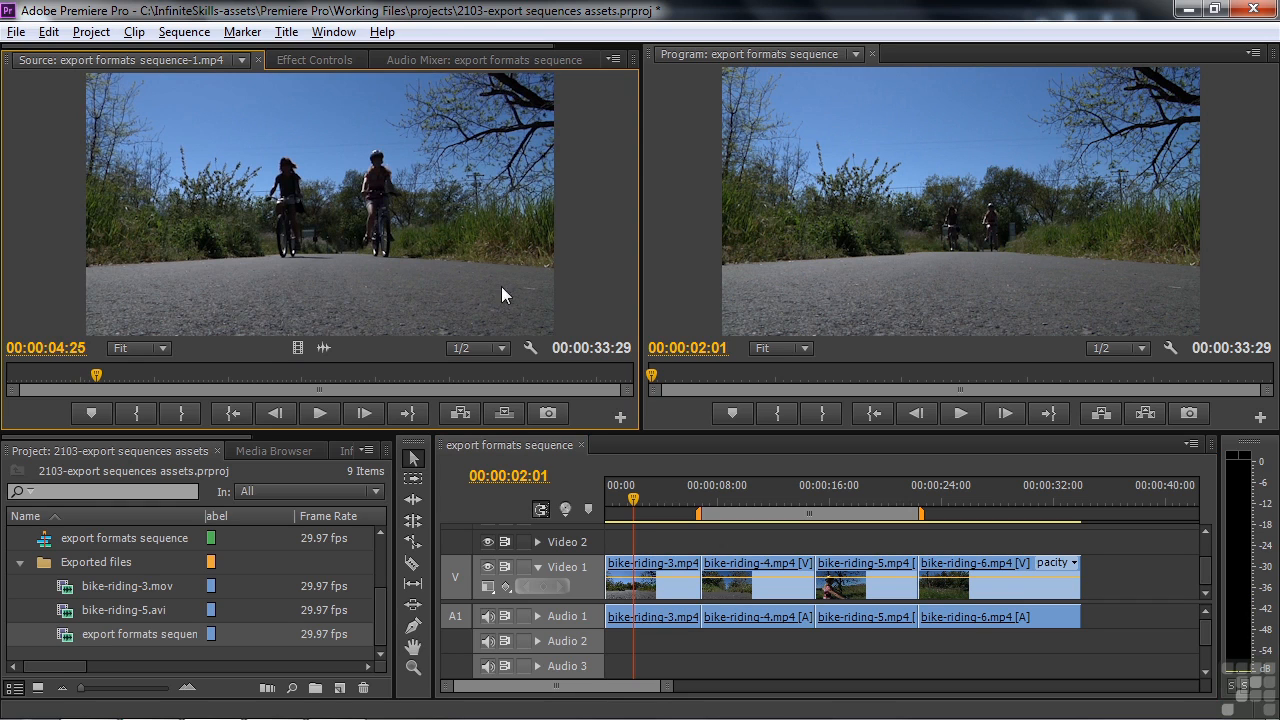
# Step: View the exported bike-riding-3.mov and bike-riding-5.avi in the Source Monitor, comparing the AVI with the bike-riding-5 clip in the timeline
pyautogui.doubleClick(127, 586)
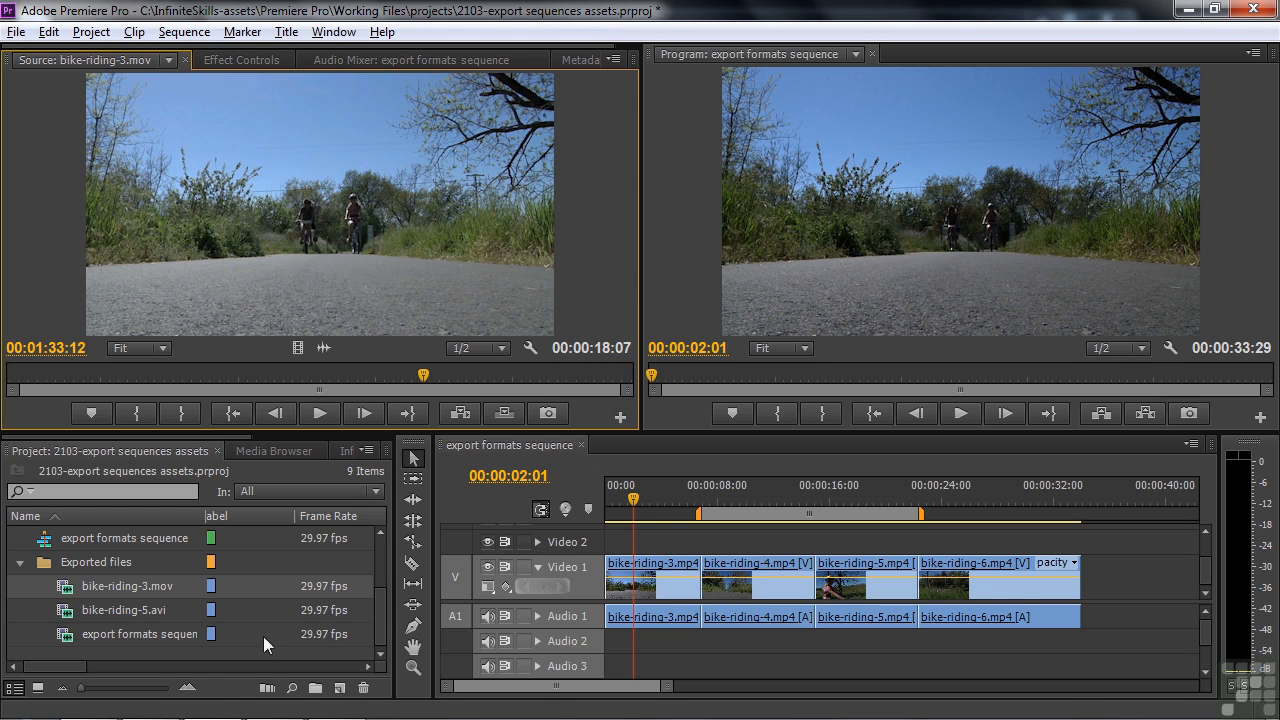
pyautogui.doubleClick(72, 613)
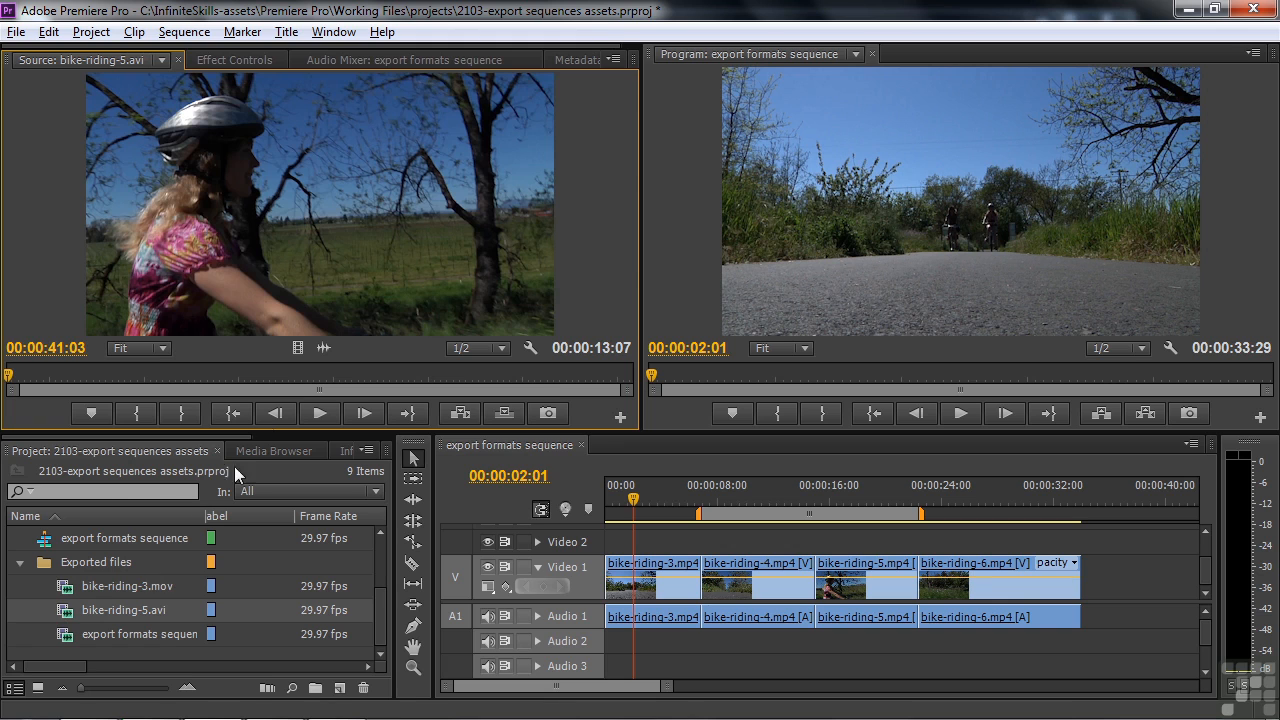
pyautogui.moveTo(673, 502); pyautogui.dragTo(854, 496)
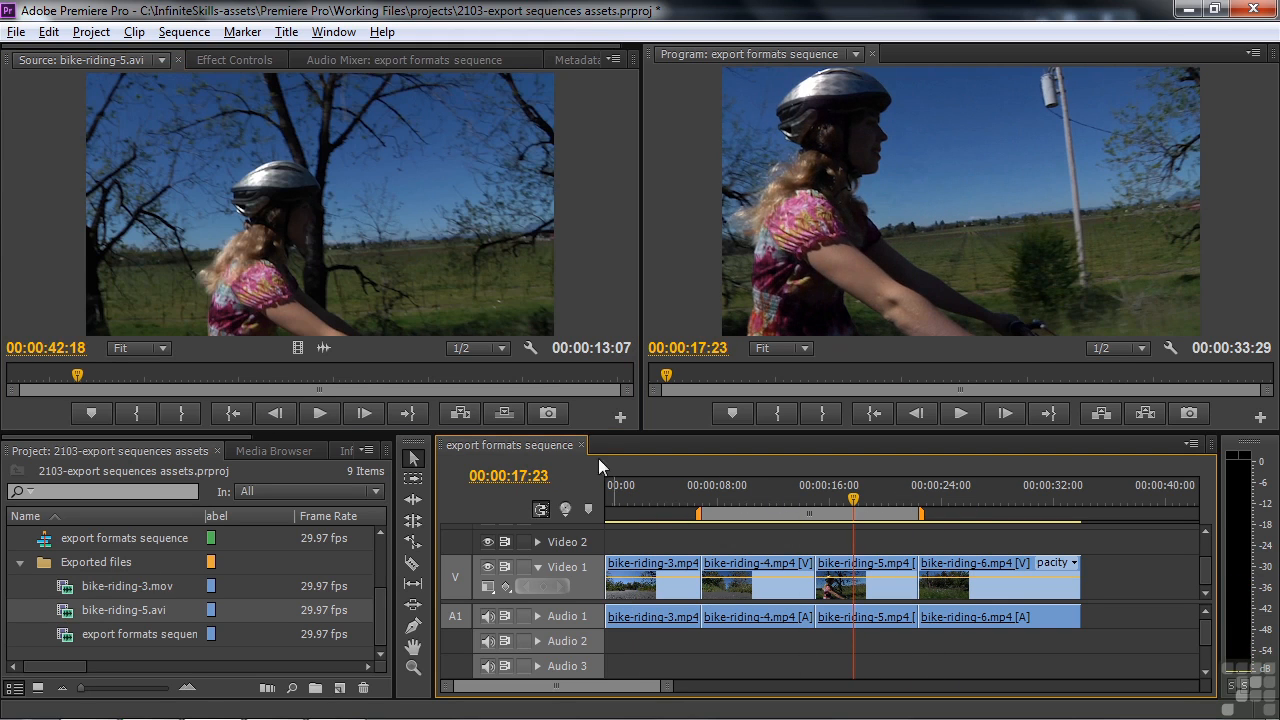
pyautogui.moveTo(69, 373); pyautogui.dragTo(289, 378)
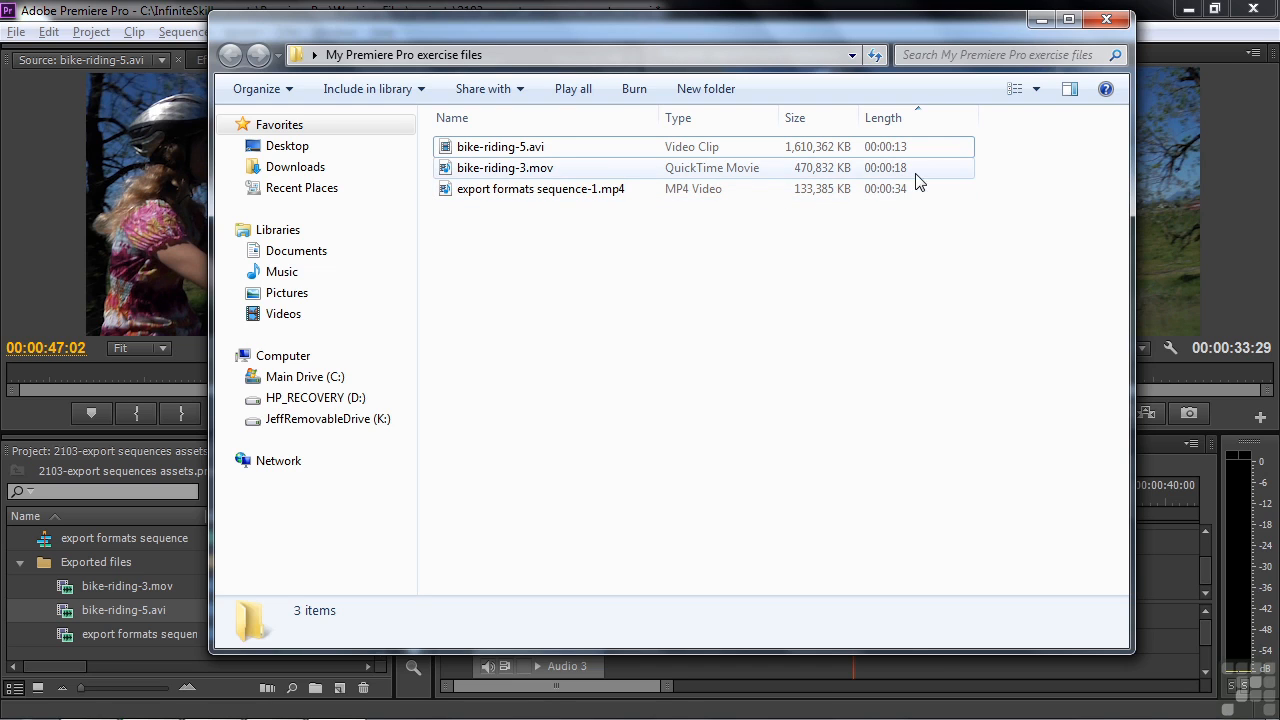
# Step: Compare the sizes and lengths of the exported files in the My Premiere Pro exercise files folder and close its window
pyautogui.moveTo(575, 176)
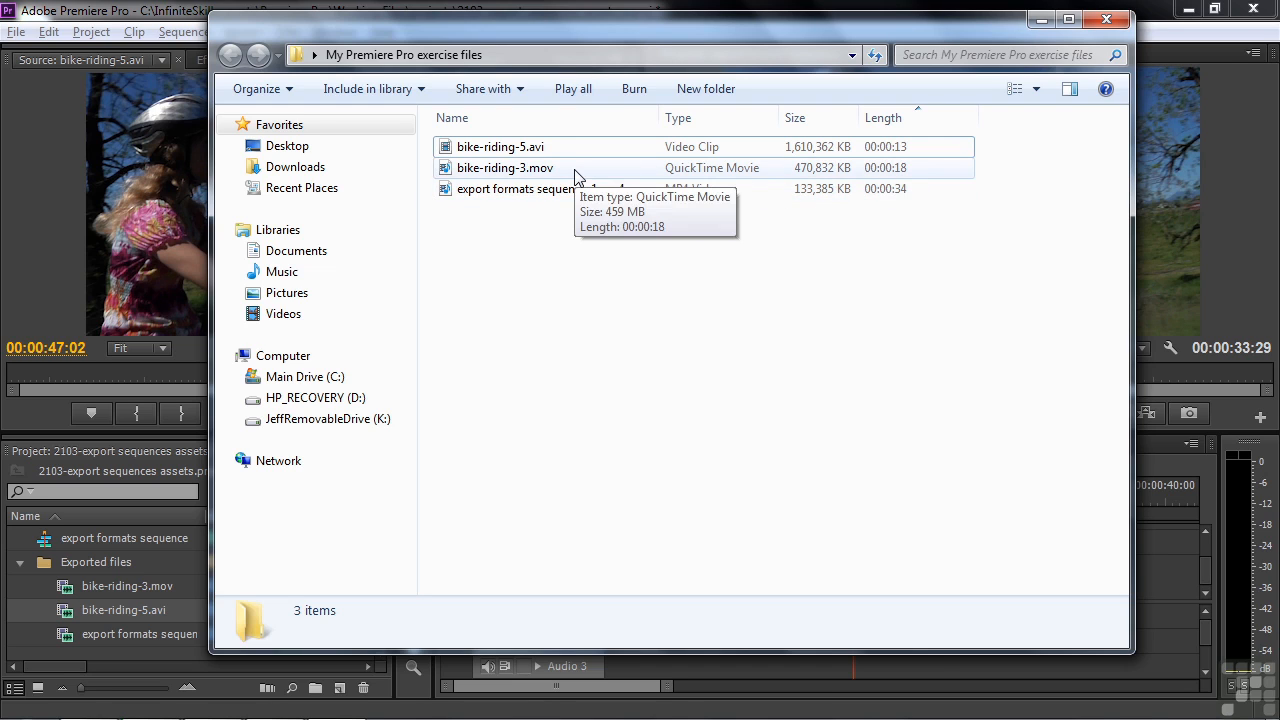
pyautogui.moveTo(604, 201)
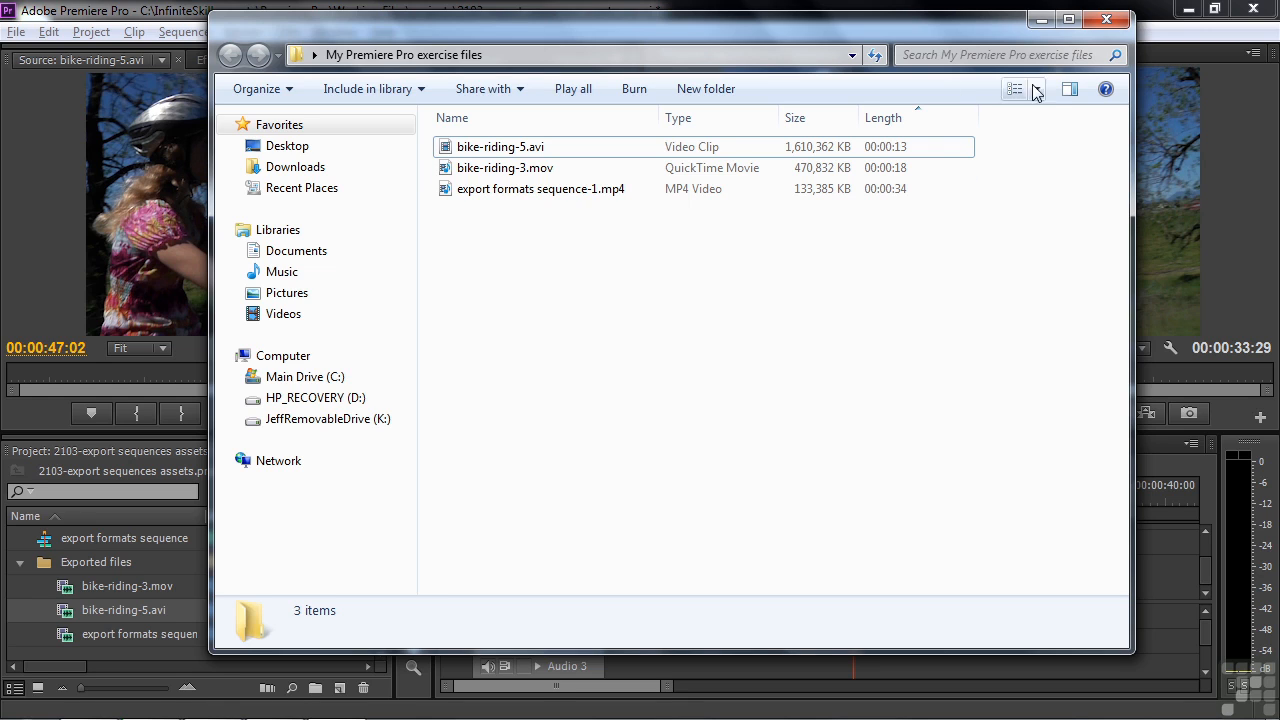
pyautogui.click(1106, 20)
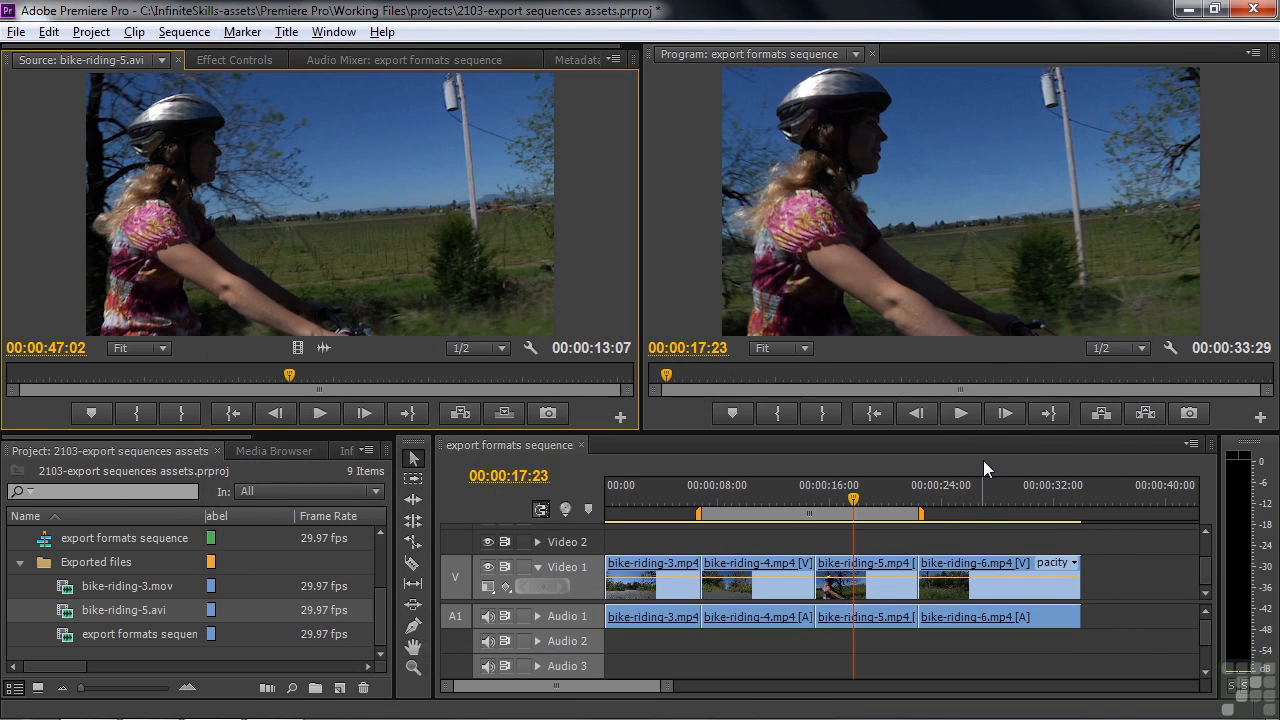